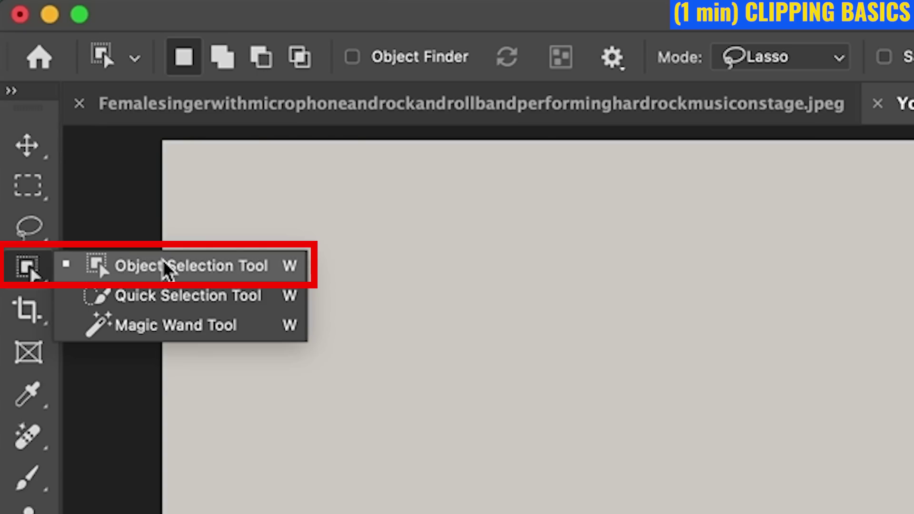
# Lasso the white T-shirt with the Object Selection tool and copy it to Layer 1
pyautogui.click(178, 273)
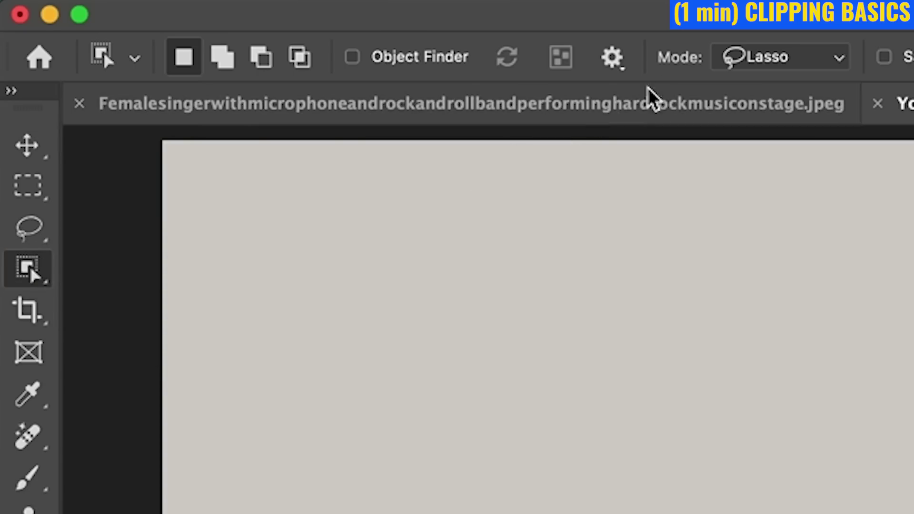
pyautogui.click(735, 61)
pyautogui.click(739, 61)
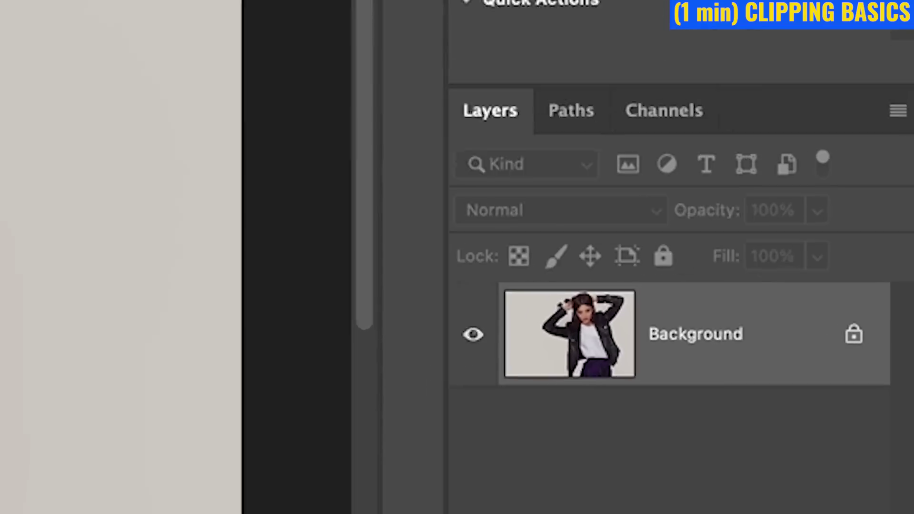
pyautogui.hotkey('ctrl', 'j')
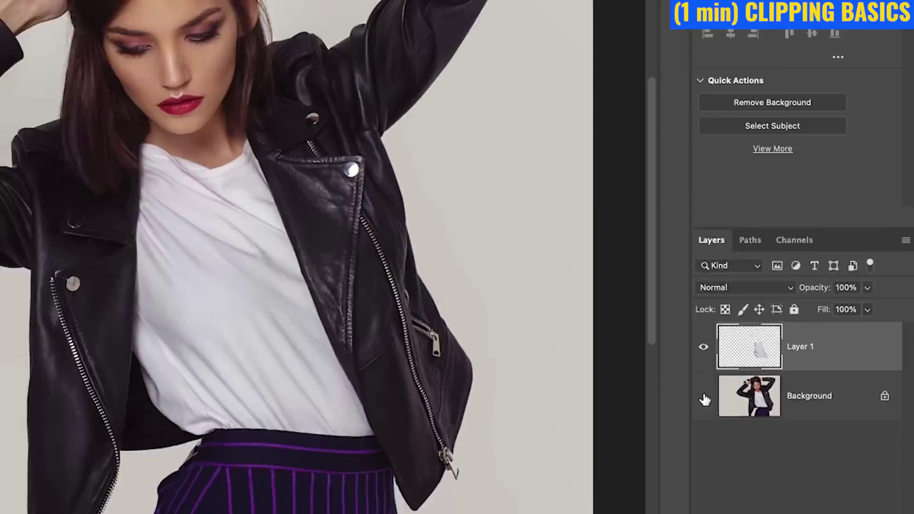
# Place the Lion Head Flame graphic over the shirt, rotated about 77° and enlarged, then hide the Background
pyautogui.click(334, 463)
pyautogui.click(784, 382)
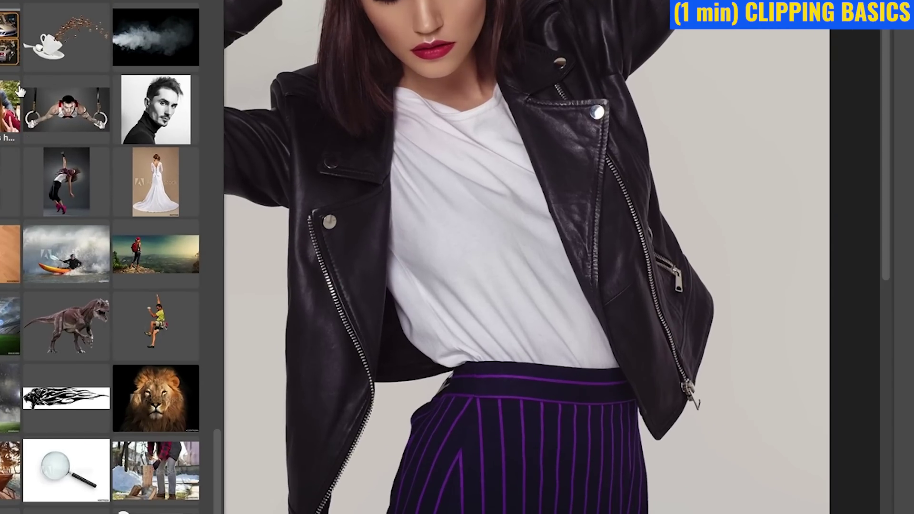
pyautogui.moveTo(67, 397); pyautogui.dragTo(431, 129)
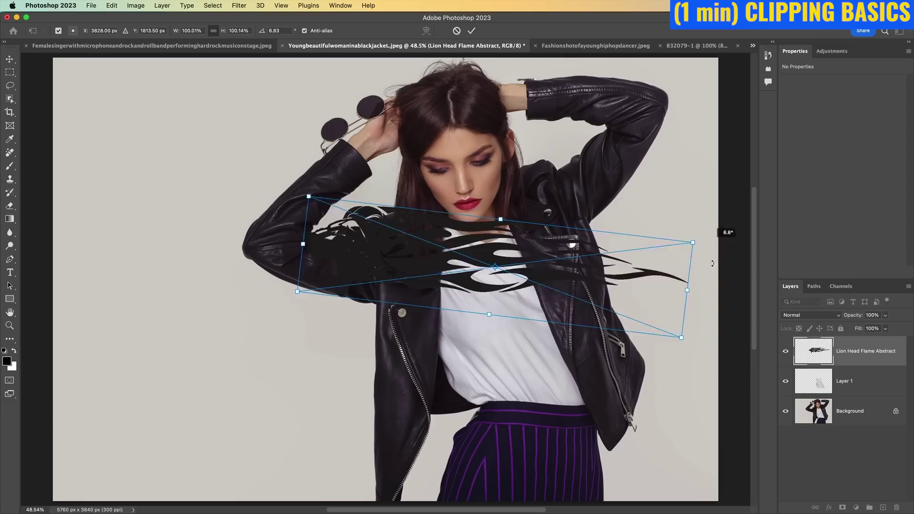
pyautogui.moveTo(839, 91); pyautogui.dragTo(666, 495)
pyautogui.moveTo(476, 357); pyautogui.dragTo(426, 294)
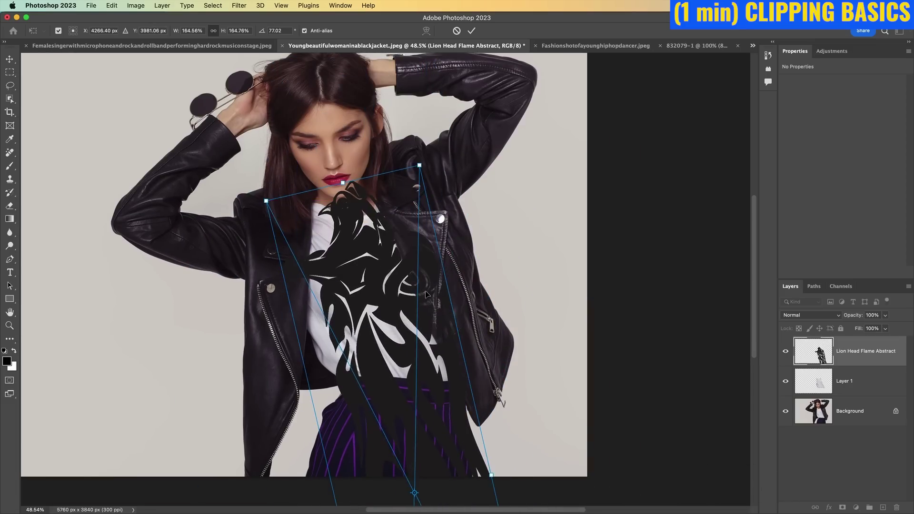
pyautogui.press('Return')
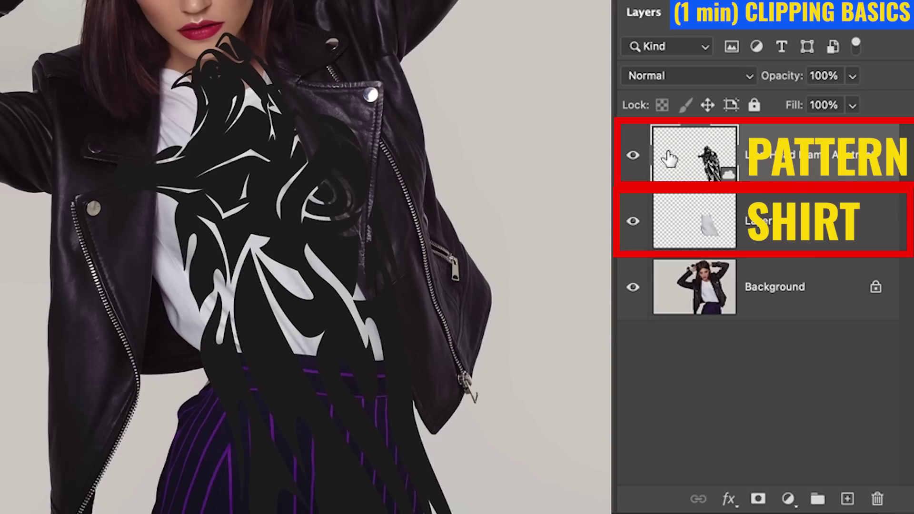
pyautogui.click(632, 287)
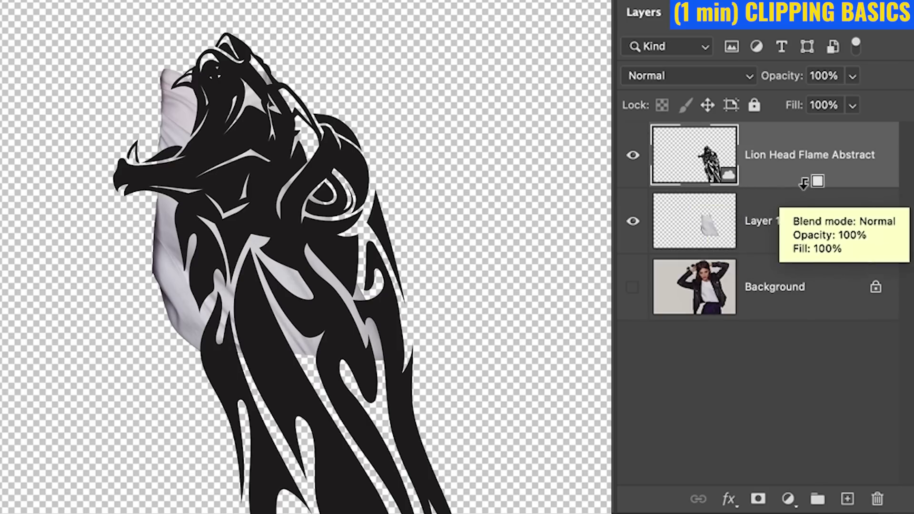
# Clip the Lion Head pattern to the T-shirt layer and centre the lion's head on the shirt
pyautogui.keyDown('alt'); pyautogui.click(767, 183); pyautogui.keyUp('alt')
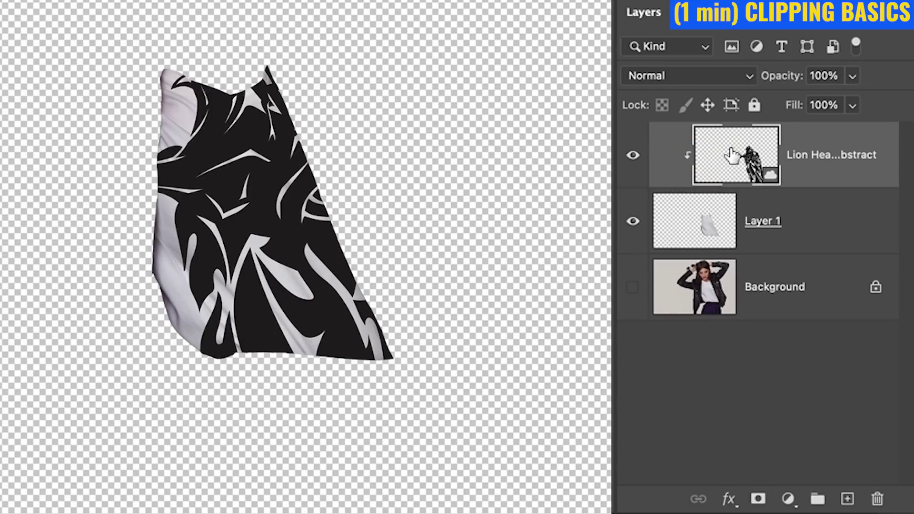
pyautogui.moveTo(251, 207)
pyautogui.mouseDown()
pyautogui.moveTo(110, 91)
pyautogui.moveTo(41, 267)
pyautogui.moveTo(305, 200)
pyautogui.moveTo(288, 203)
pyautogui.moveTo(245, 250)
pyautogui.moveTo(251, 223)
pyautogui.mouseUp()
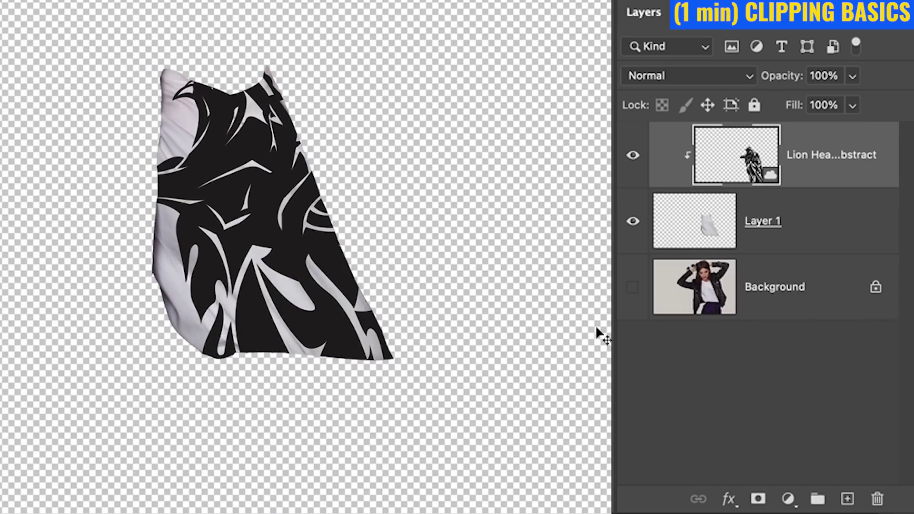
pyautogui.click(633, 287)
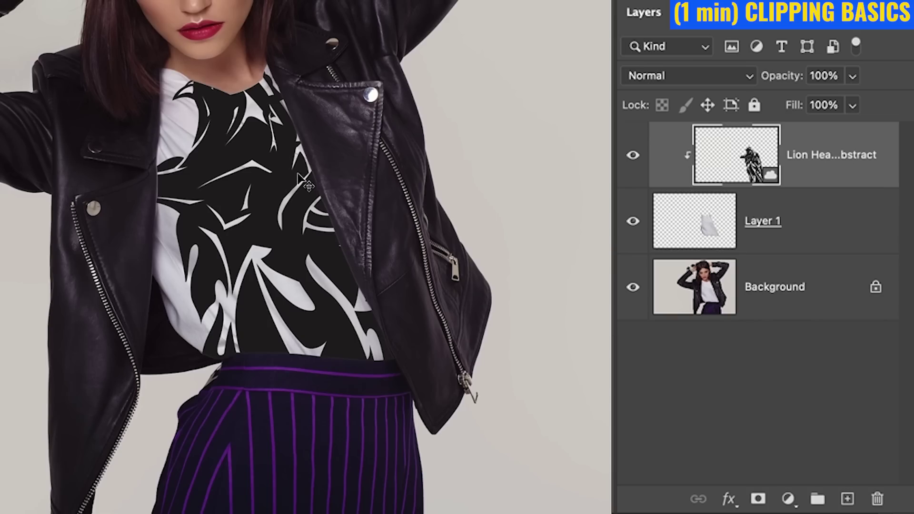
pyautogui.moveTo(297, 173); pyautogui.dragTo(319, 173)
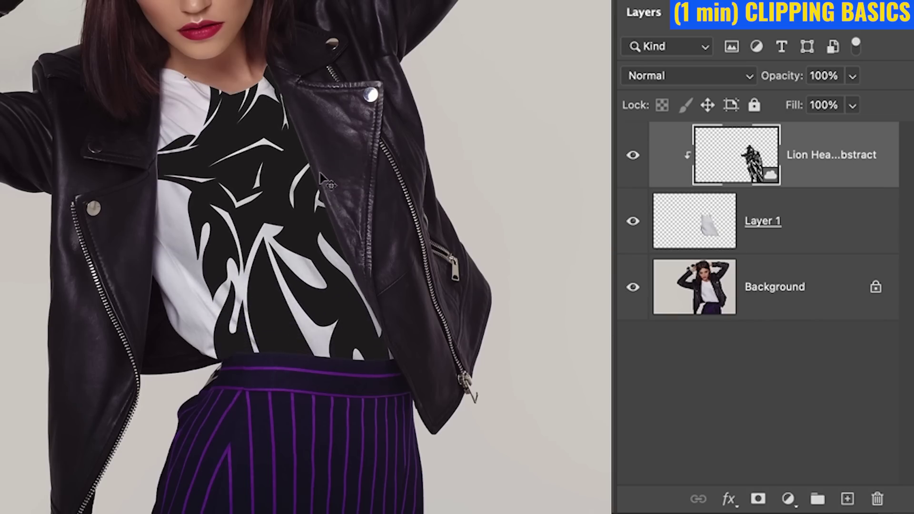
pyautogui.moveTo(306, 212); pyautogui.dragTo(278, 266)
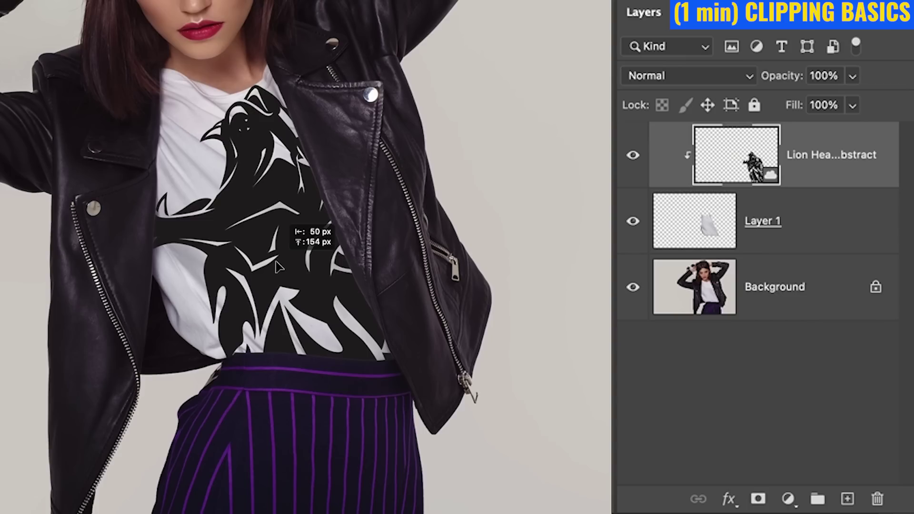
# Set the lion pattern layer to Multiply and nudge it to a new spot on the shirt
pyautogui.click(690, 76)
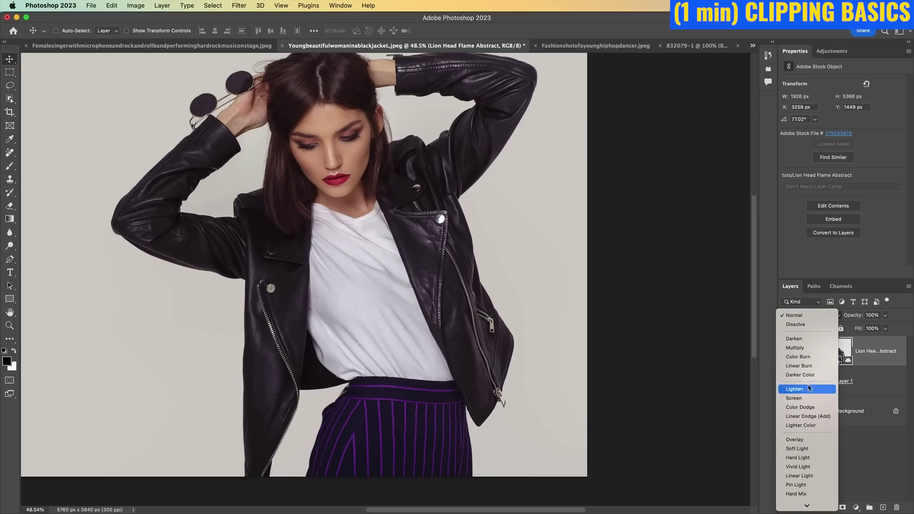
pyautogui.click(800, 348)
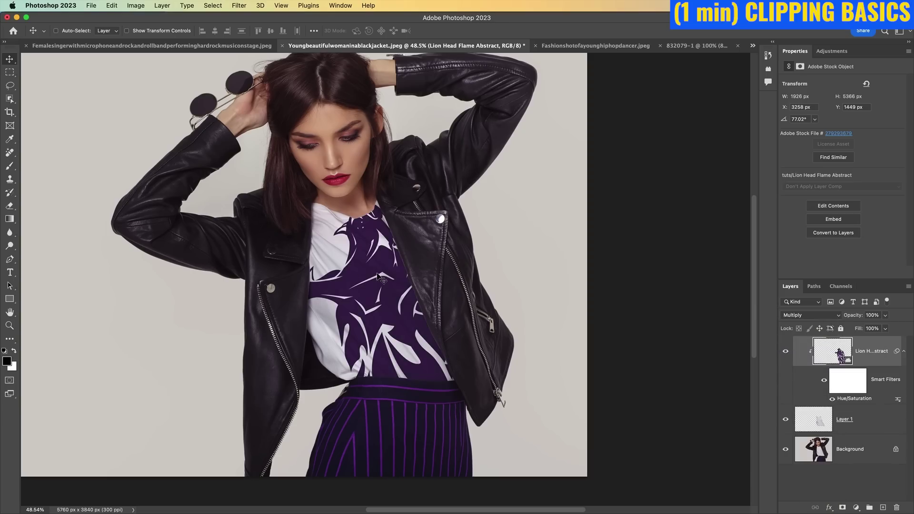
pyautogui.scroll(6, 377, 274)
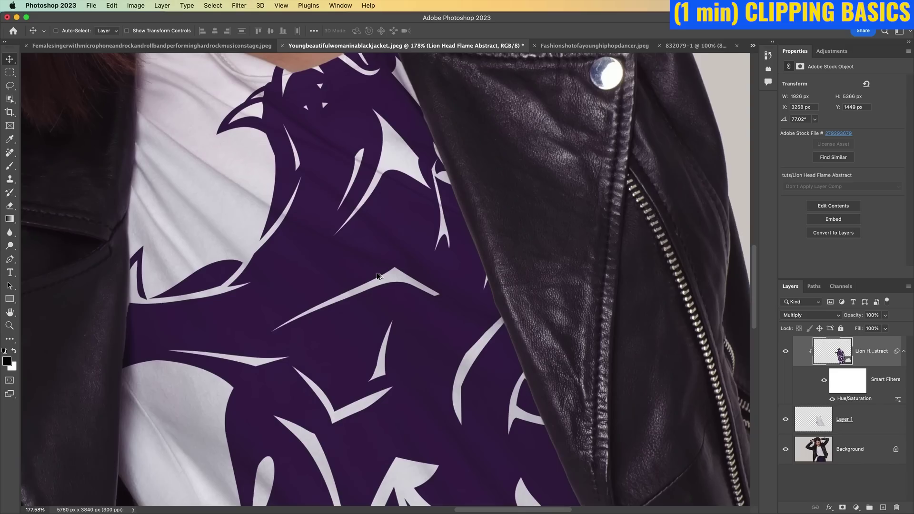
pyautogui.scroll(-5, 376, 272)
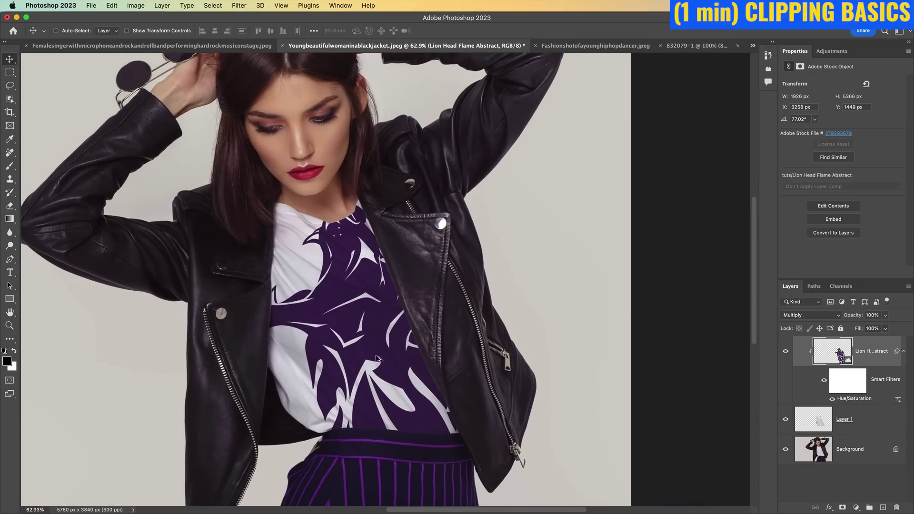
pyautogui.scroll(-3, 385, 312)
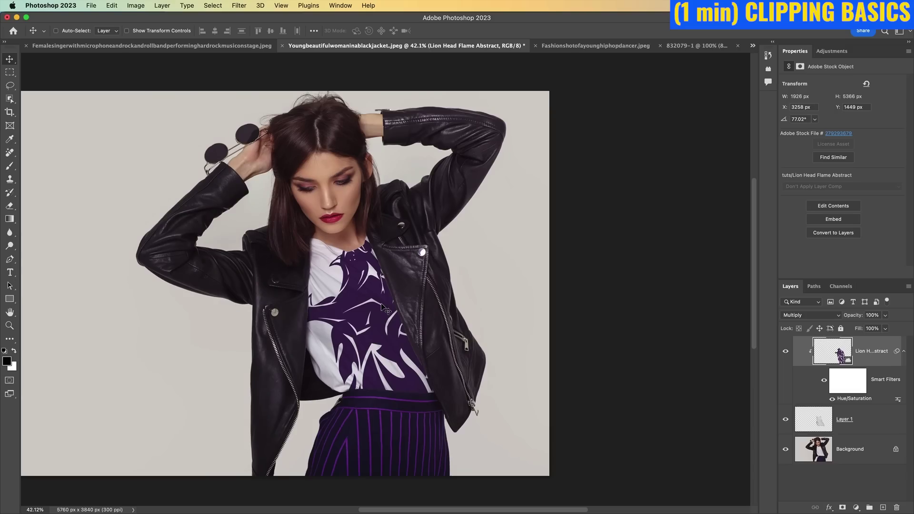
pyautogui.moveTo(386, 309); pyautogui.dragTo(360, 255)
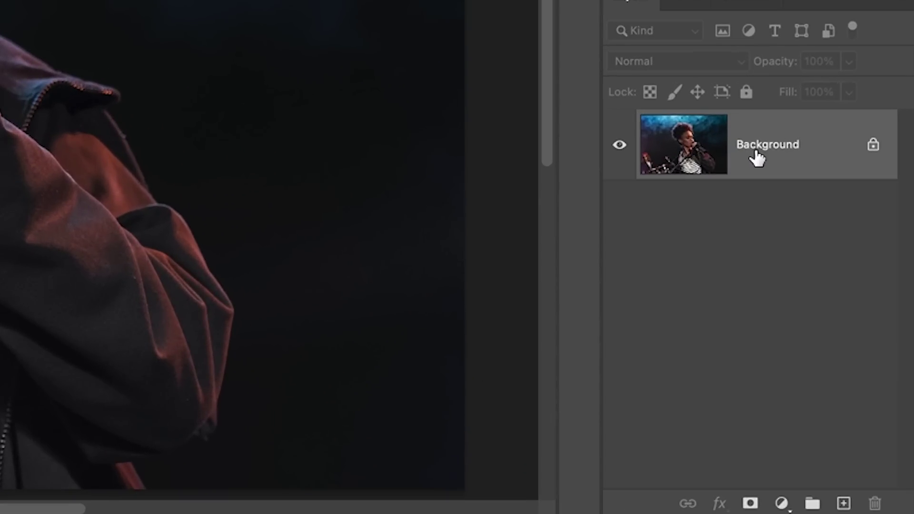
# Duplicate the singer photo's Background to Layer 1 and hide the original Background
pyautogui.hotkey('ctrl', 'j')
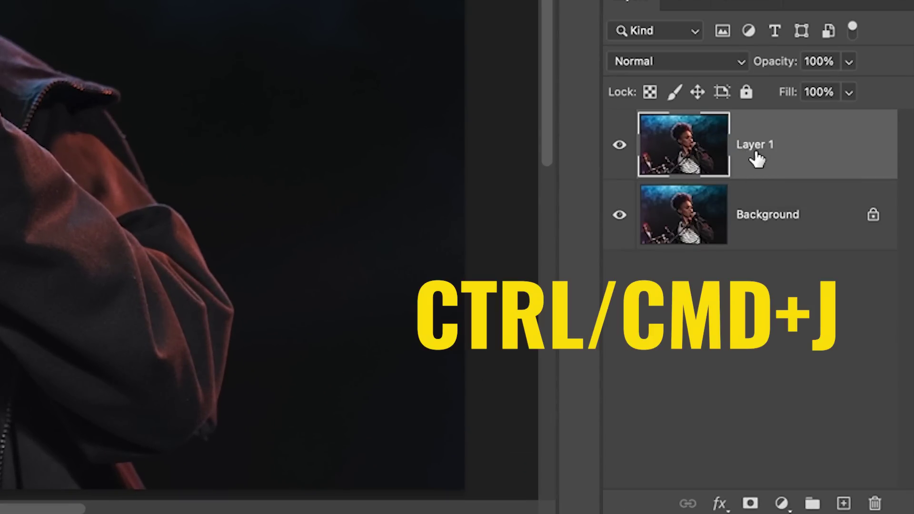
pyautogui.click(620, 215)
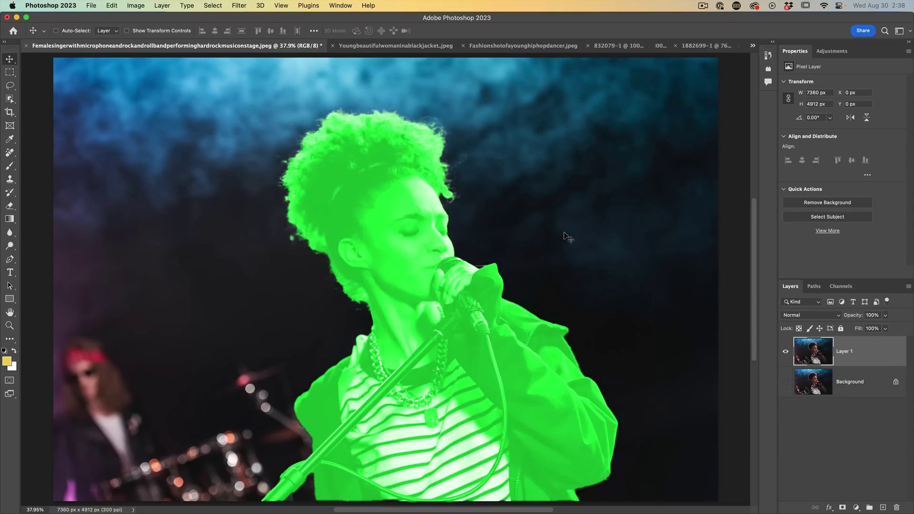
pyautogui.moveTo(10, 98); pyautogui.dragTo(12, 99)
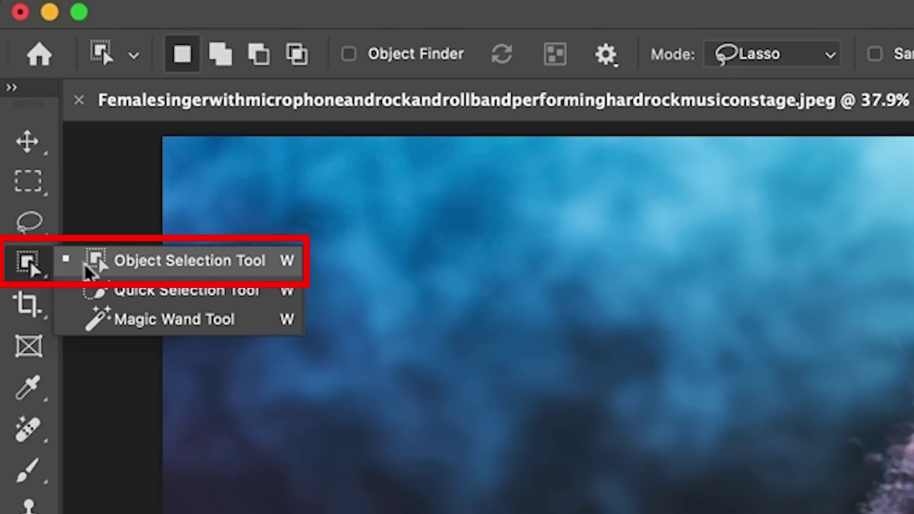
# Select the singer with Select Subject using Cloud (Detailed results) detection
pyautogui.click(95, 266)
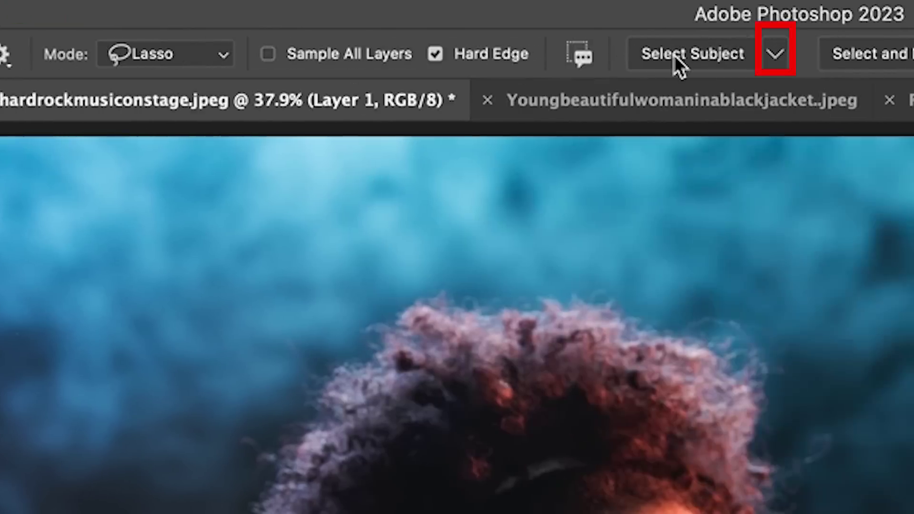
pyautogui.click(774, 54)
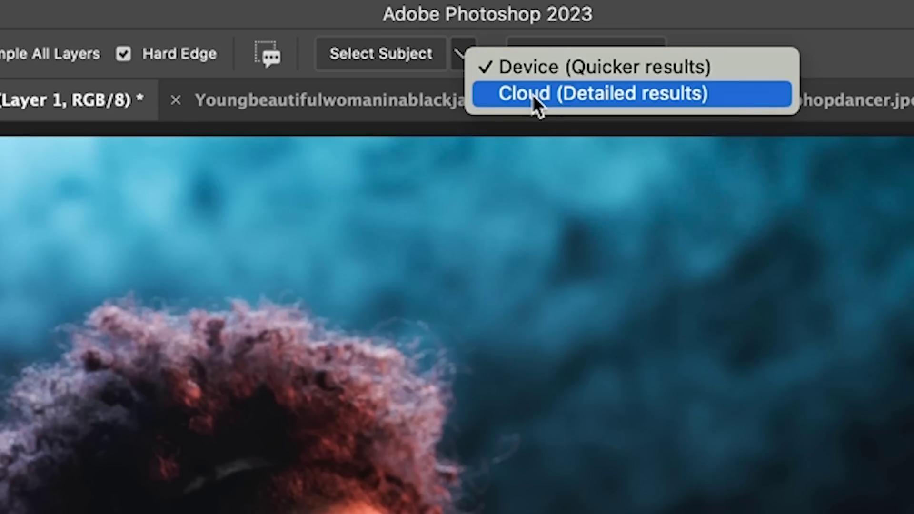
pyautogui.click(533, 94)
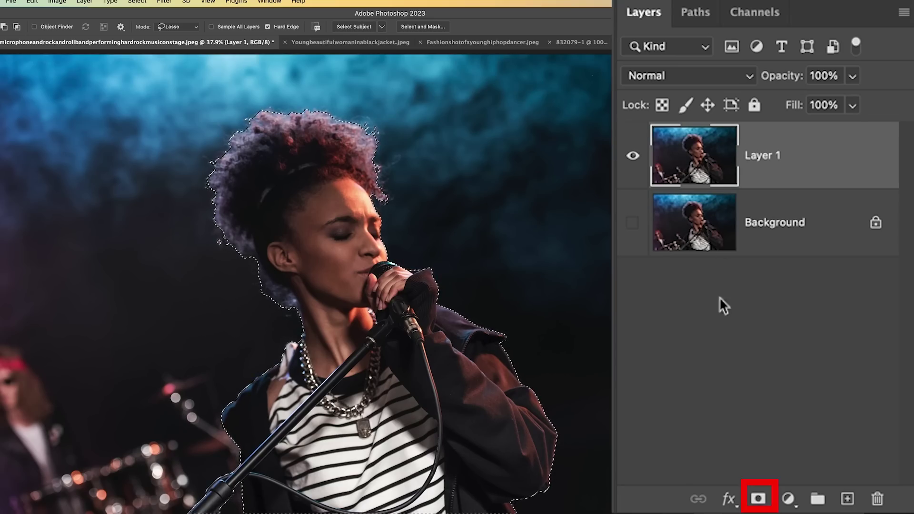
# Mask Layer 1 to the selected singer and make the stage Background visible again
pyautogui.click(758, 498)
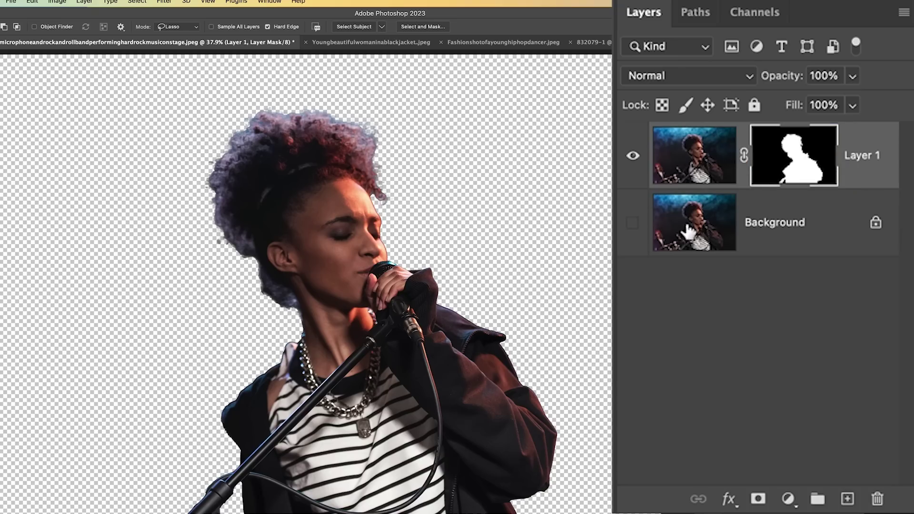
pyautogui.click(632, 223)
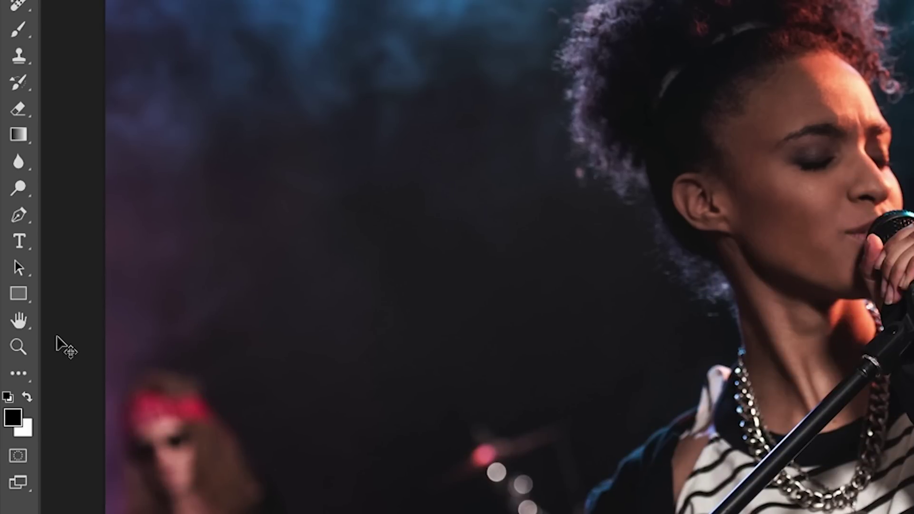
# Set the foreground colour to a bright saturated yellow
pyautogui.click(13, 417)
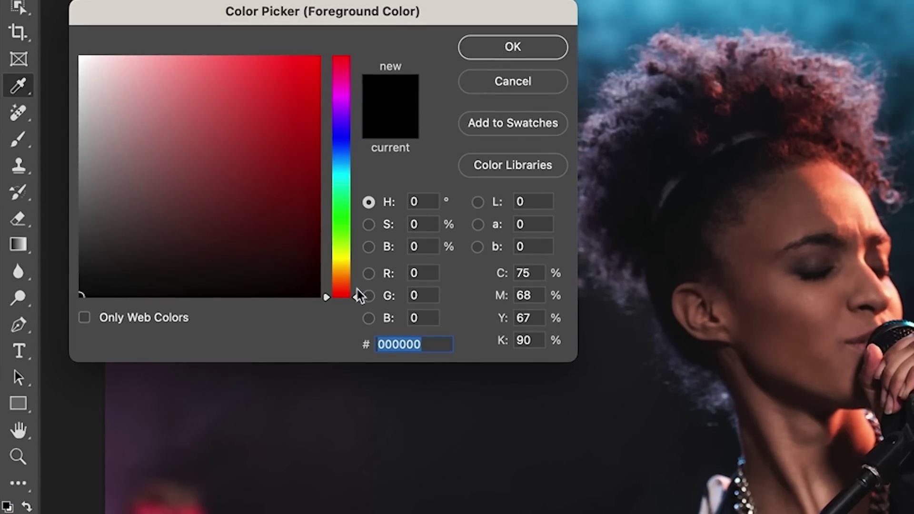
pyautogui.moveTo(358, 296); pyautogui.dragTo(355, 264)
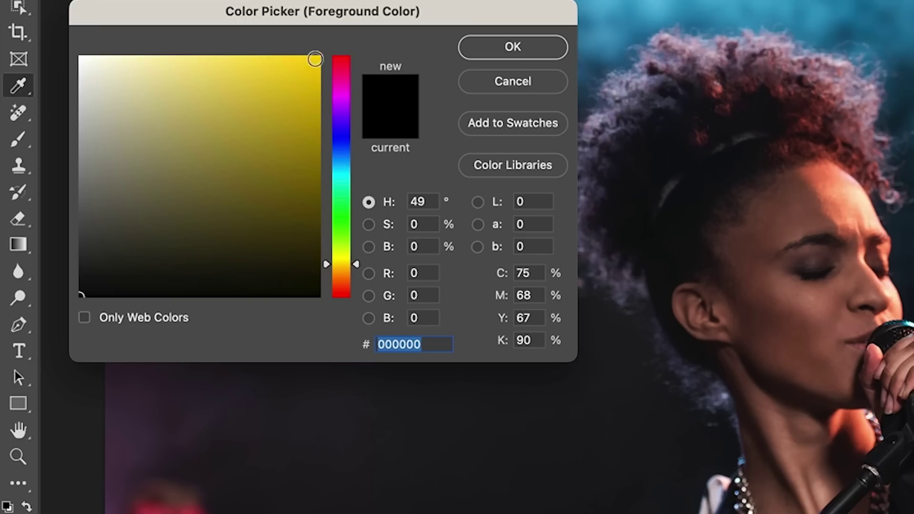
pyautogui.click(315, 59)
pyautogui.click(513, 46)
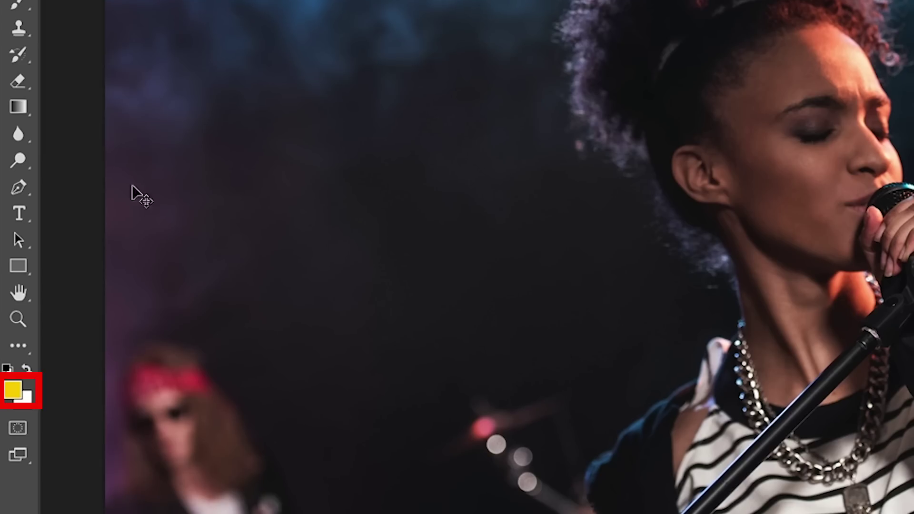
# Choose the yellow-to-transparent preset for the Gradient tool
pyautogui.click(21, 104)
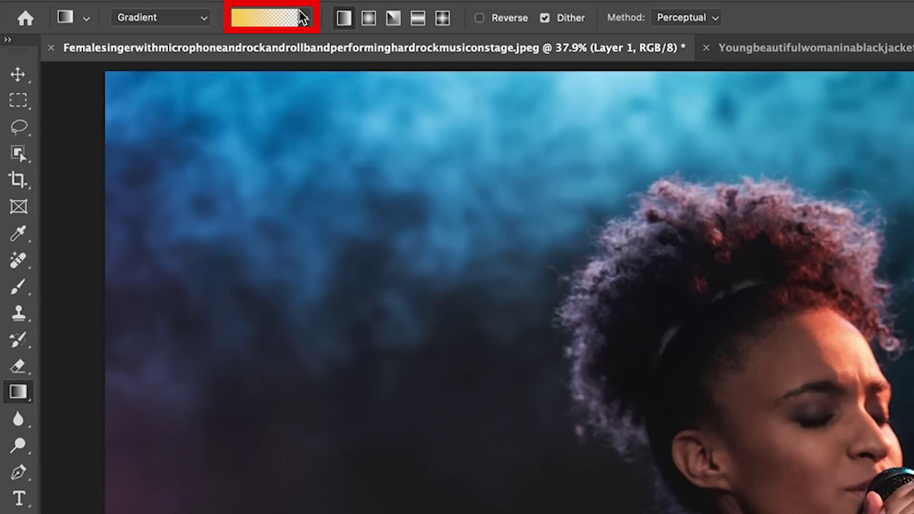
pyautogui.click(304, 19)
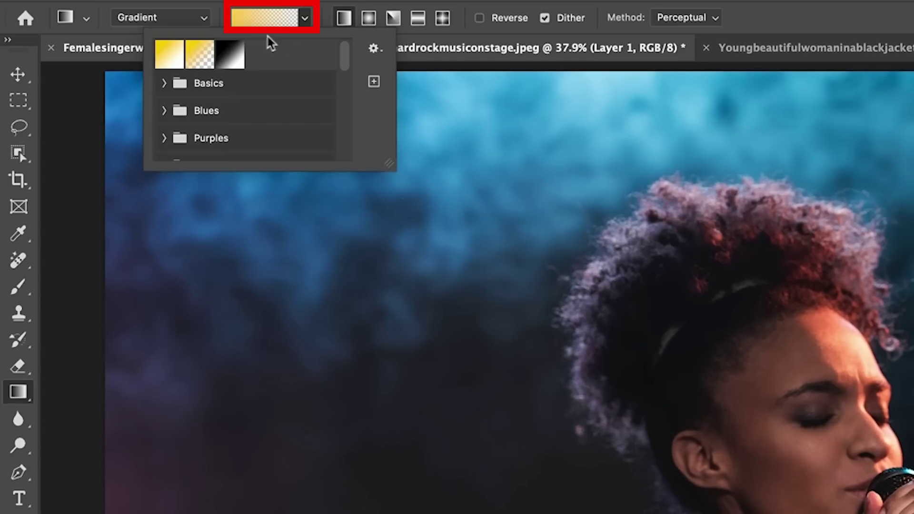
pyautogui.click(200, 51)
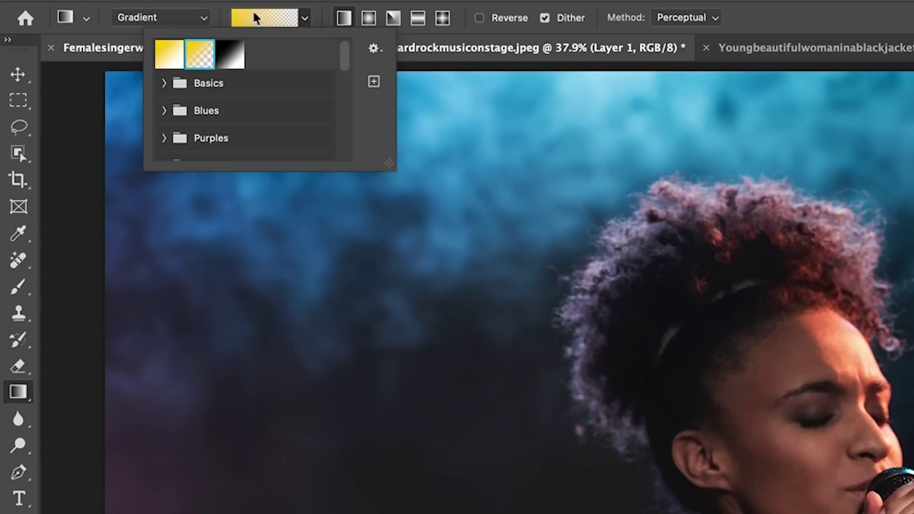
pyautogui.press('Return')
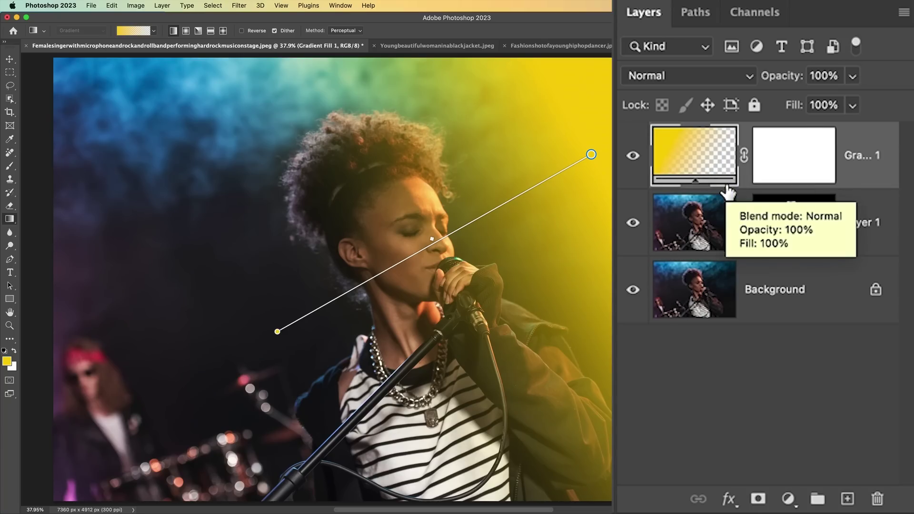
# Clip the yellow gradient fill to the singer's Layer 1 and angle it onto her hair from the upper right
pyautogui.moveTo(729, 195); pyautogui.dragTo(726, 184)
pyautogui.keyDown('alt'); pyautogui.click(726, 183); pyautogui.keyUp('alt')
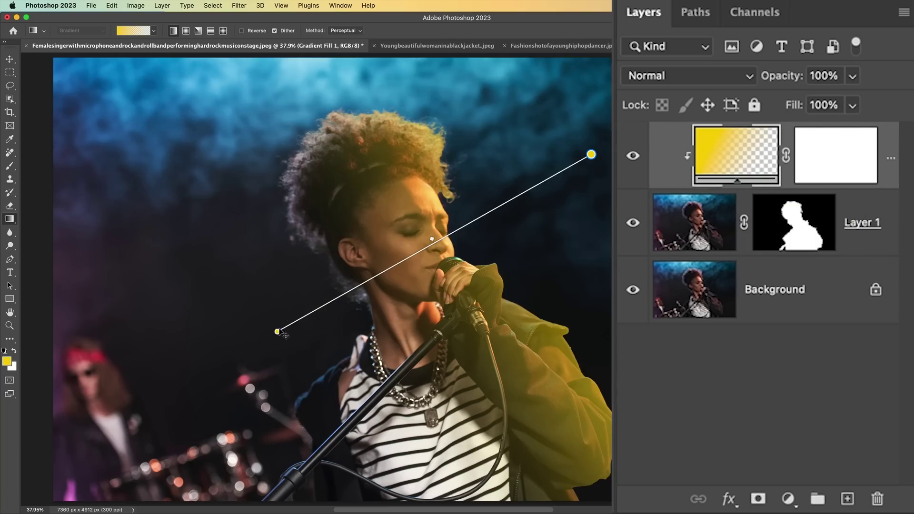
pyautogui.moveTo(279, 332)
pyautogui.mouseDown()
pyautogui.moveTo(377, 289)
pyautogui.moveTo(596, 142)
pyautogui.moveTo(434, 266)
pyautogui.moveTo(336, 300)
pyautogui.moveTo(353, 292)
pyautogui.mouseUp()
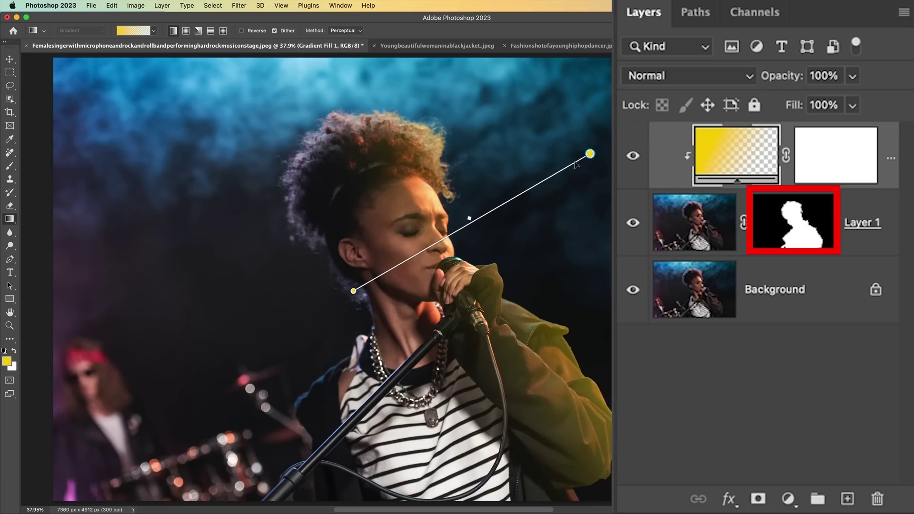
pyautogui.moveTo(591, 154)
pyautogui.mouseDown()
pyautogui.moveTo(473, 192)
pyautogui.moveTo(333, 77)
pyautogui.moveTo(247, 269)
pyautogui.moveTo(328, 324)
pyautogui.moveTo(235, 230)
pyautogui.moveTo(488, 167)
pyautogui.moveTo(540, 178)
pyautogui.moveTo(559, 152)
pyautogui.moveTo(529, 167)
pyautogui.moveTo(559, 133)
pyautogui.moveTo(519, 147)
pyautogui.moveTo(520, 157)
pyautogui.mouseUp()
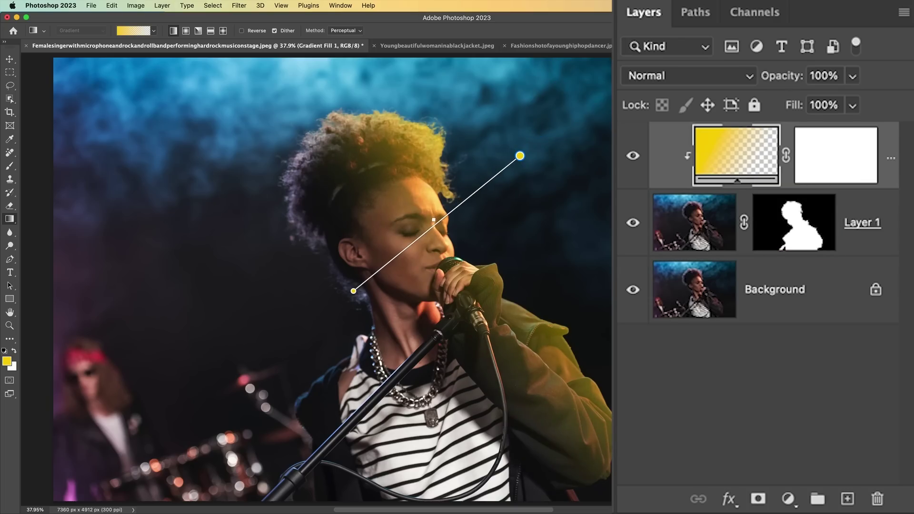
pyautogui.click(679, 79)
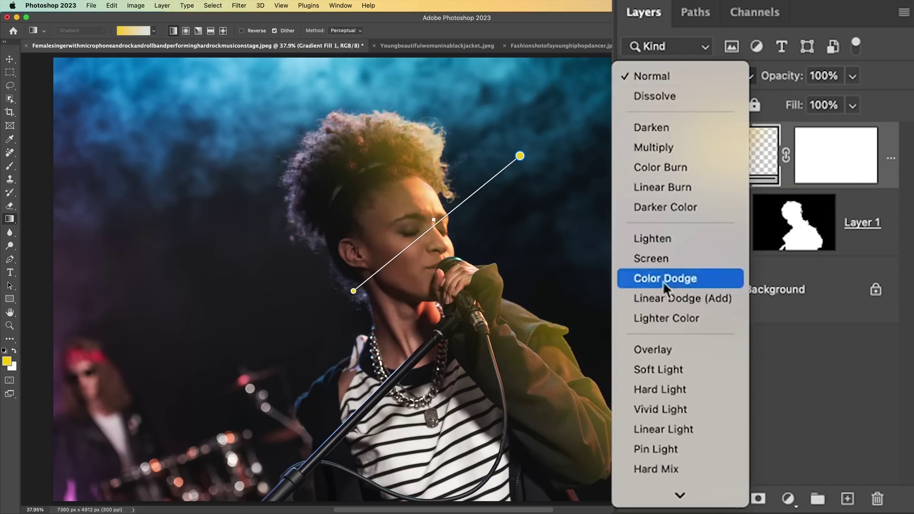
# Blend the yellow gradient in Soft Light, lower its end point, and compare it on and off
pyautogui.click(666, 368)
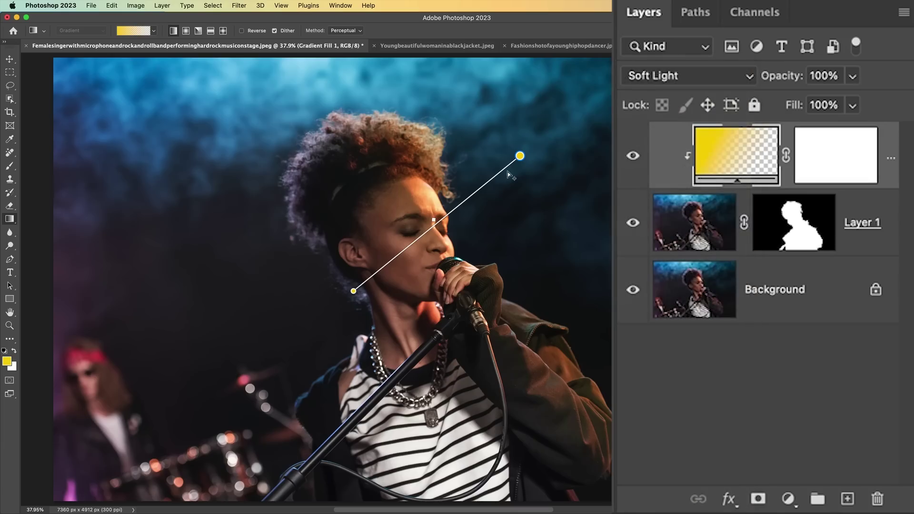
pyautogui.moveTo(519, 155); pyautogui.dragTo(518, 179)
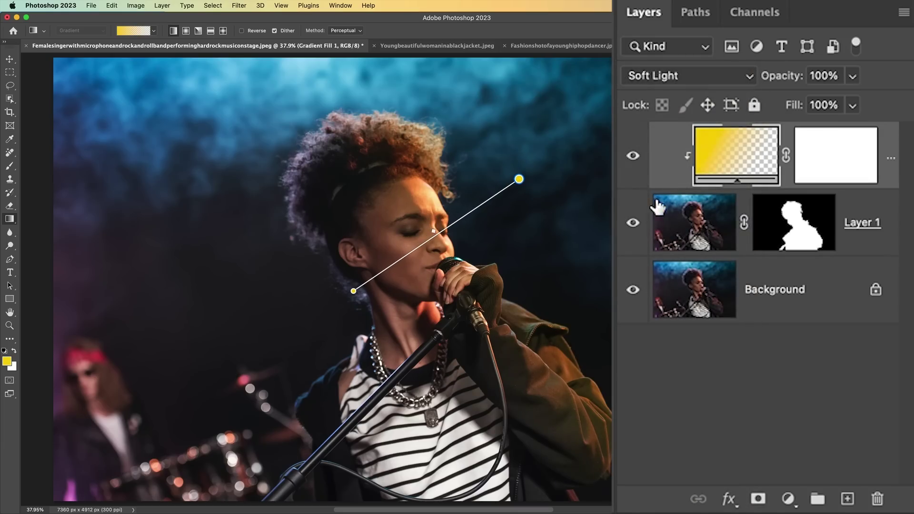
pyautogui.click(632, 156)
pyautogui.click(630, 157)
pyautogui.click(631, 156)
pyautogui.click(630, 157)
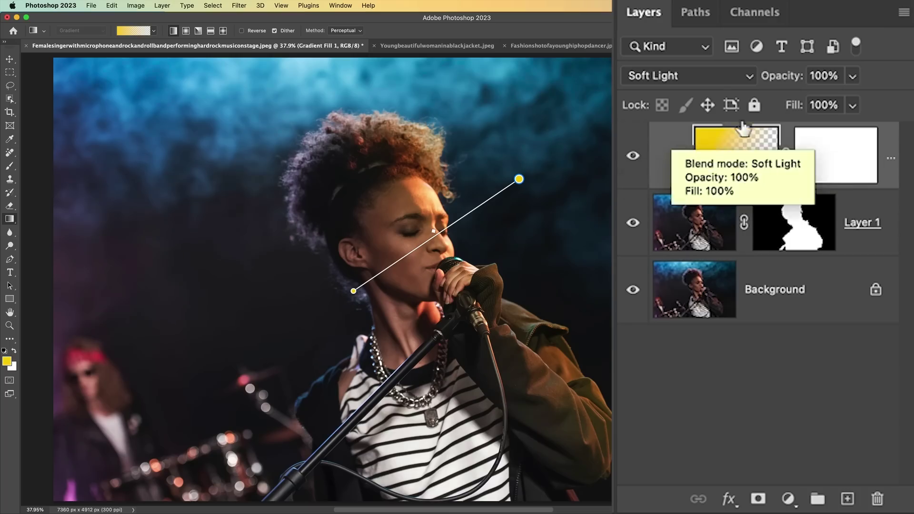
# Change the foreground colour to a saturated blue
pyautogui.click(6, 361)
pyautogui.click(171, 163)
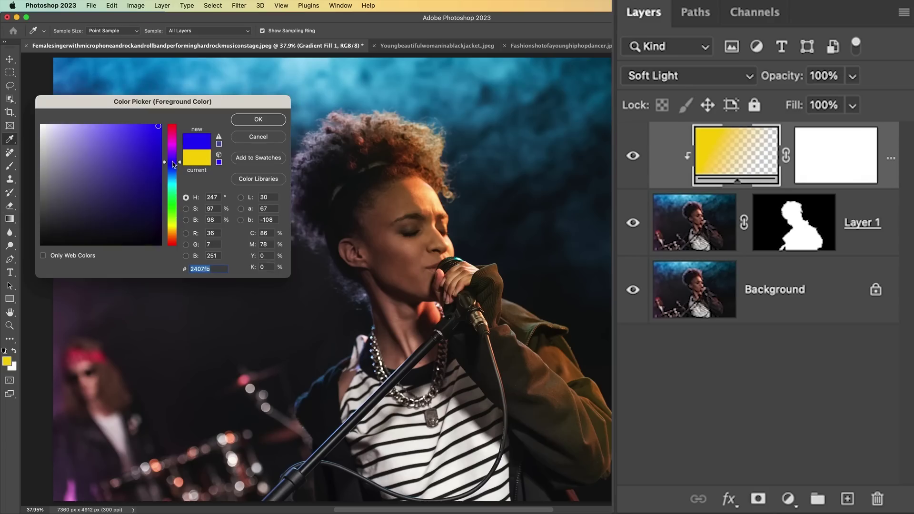
pyautogui.click(257, 120)
pyautogui.press('g')
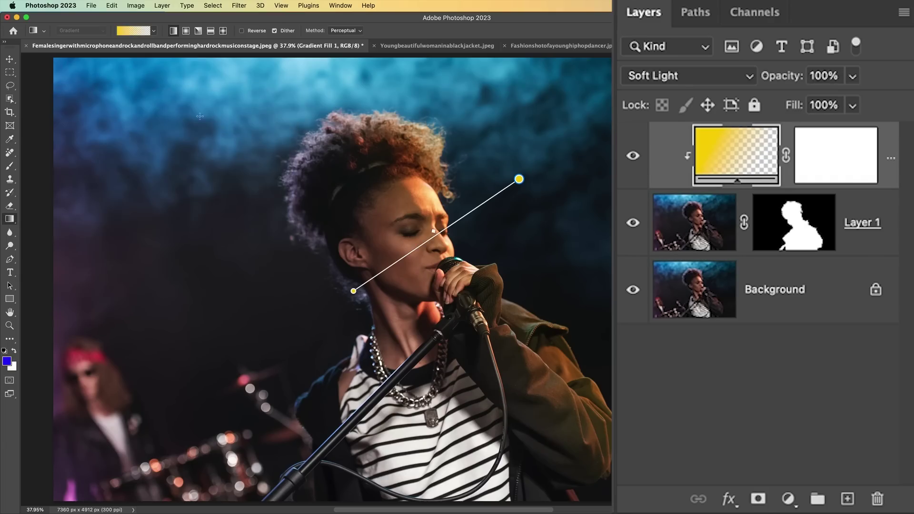
# Add a new layer and draw a blue preset gradient from the left across the singer
pyautogui.click(847, 498)
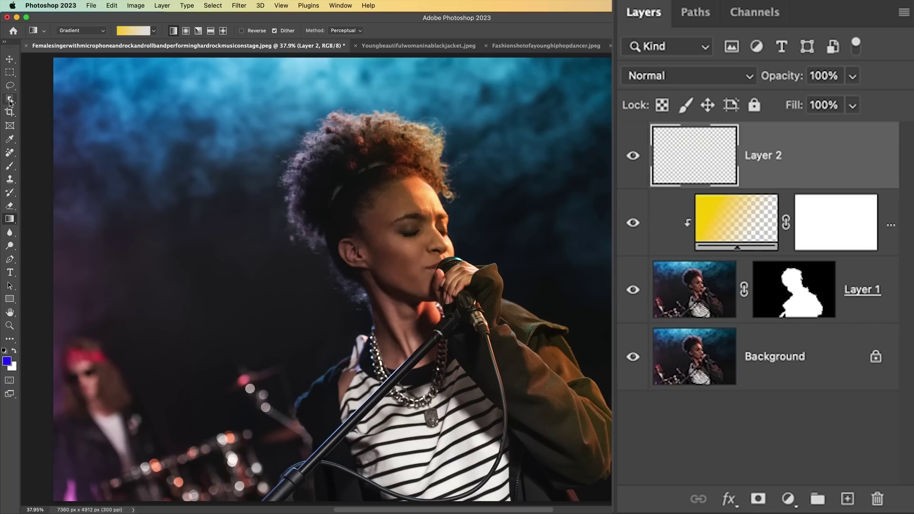
pyautogui.click(153, 31)
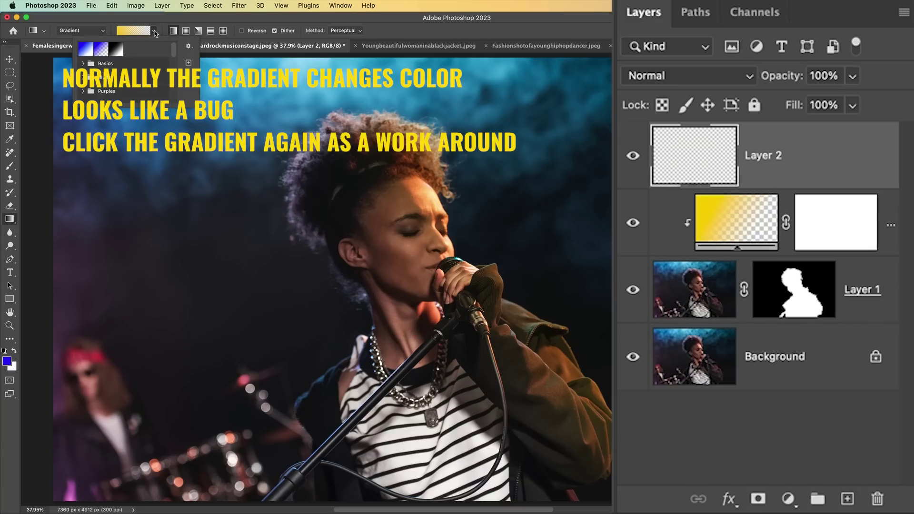
pyautogui.click(102, 50)
pyautogui.moveTo(168, 177); pyautogui.dragTo(573, 266)
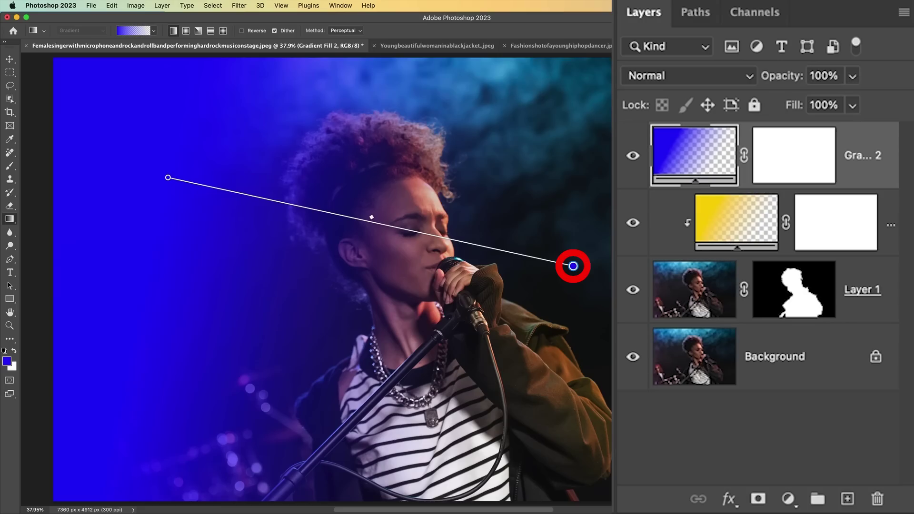
# Lighten the gradient's blue color stop to a softer sky blue
pyautogui.doubleClick(573, 266)
pyautogui.moveTo(98, 133); pyautogui.dragTo(108, 133)
pyautogui.moveTo(182, 164); pyautogui.dragTo(180, 170)
pyautogui.click(258, 119)
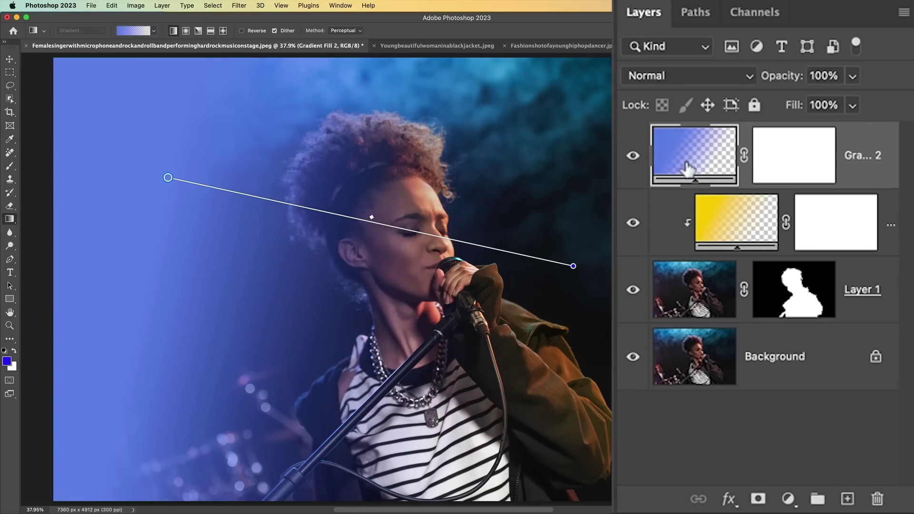
# Clip the blue gradient to the layers below and set its blend mode to Overlay
pyautogui.moveTo(685, 167); pyautogui.dragTo(708, 188)
pyautogui.keyDown('alt'); pyautogui.click(707, 188); pyautogui.keyUp('alt')
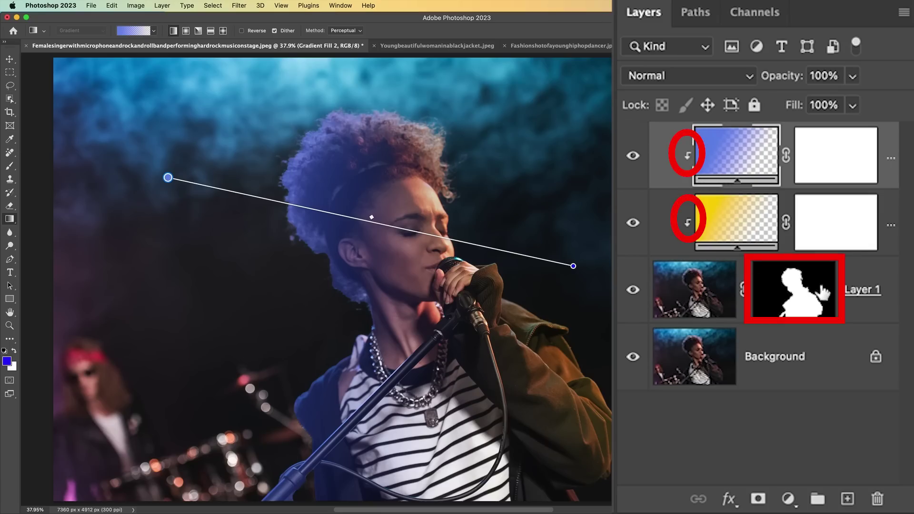
pyautogui.click(670, 78)
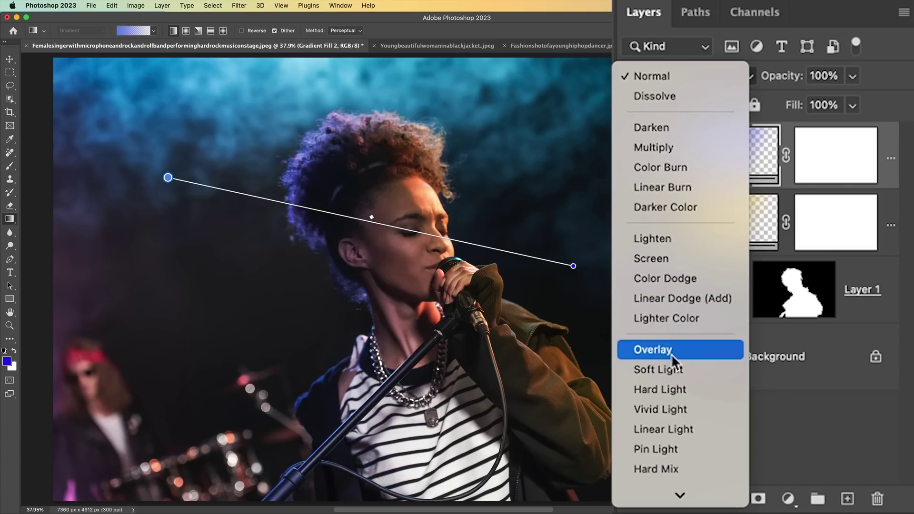
pyautogui.click(670, 353)
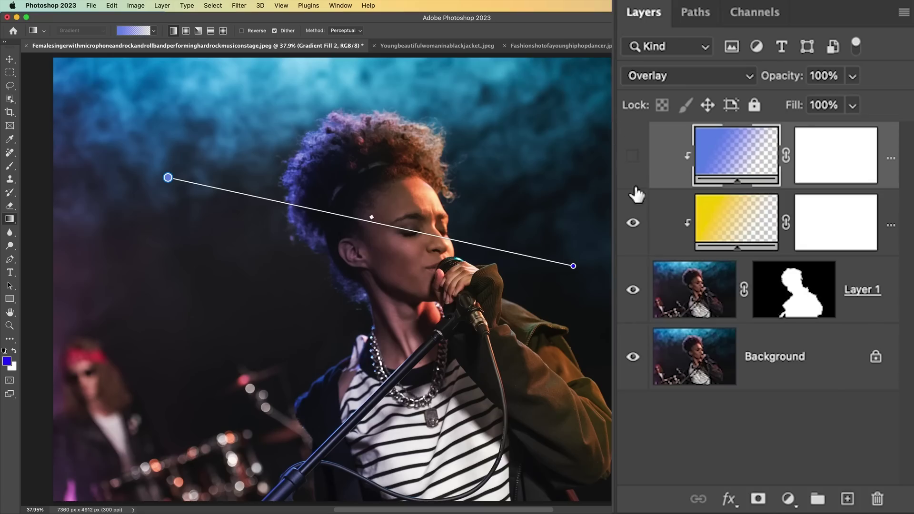
pyautogui.moveTo(785, 381); pyautogui.dragTo(788, 370)
pyautogui.click(788, 498)
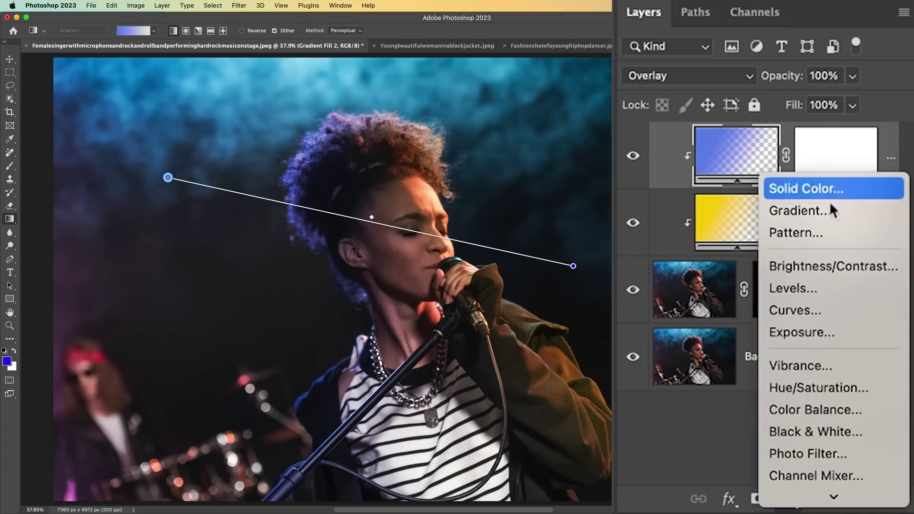
# Add a Curves layer: raise the RGB curve, raise the Red curve, and lower the Blue curve
pyautogui.click(821, 310)
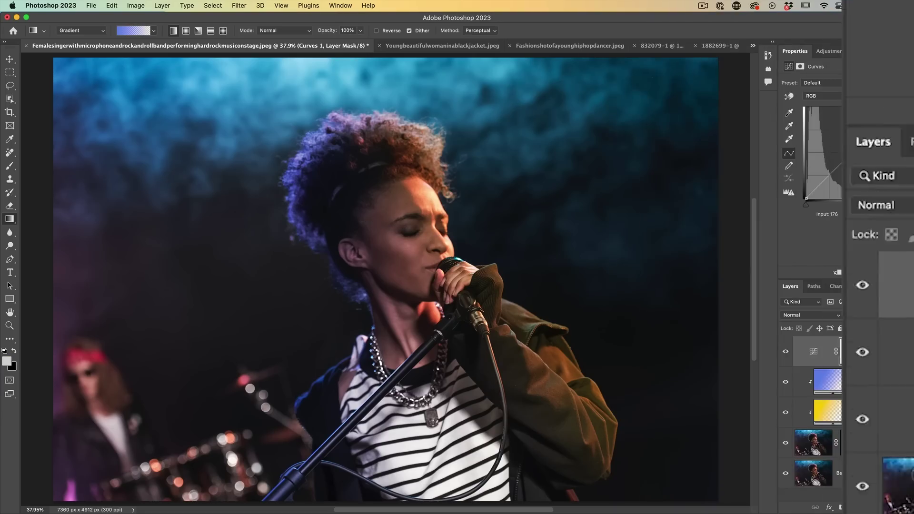
pyautogui.moveTo(821, 204); pyautogui.dragTo(774, 166)
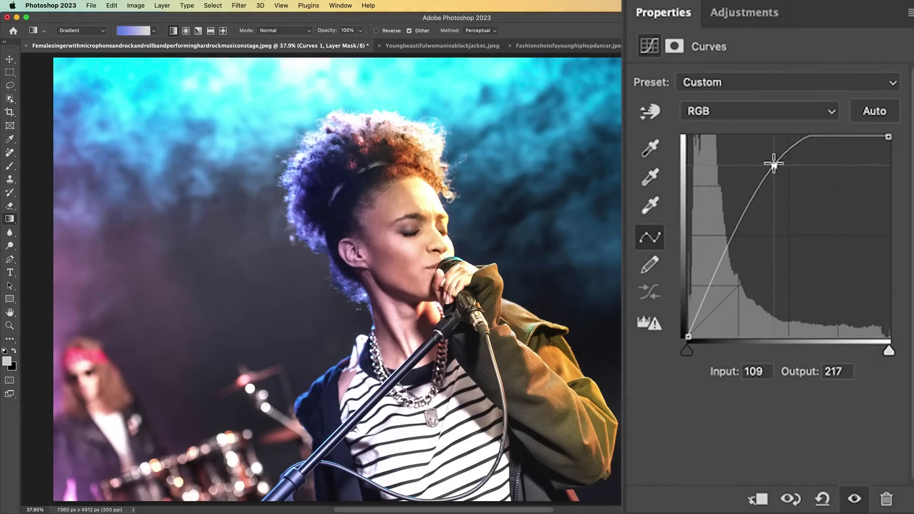
pyautogui.click(745, 111)
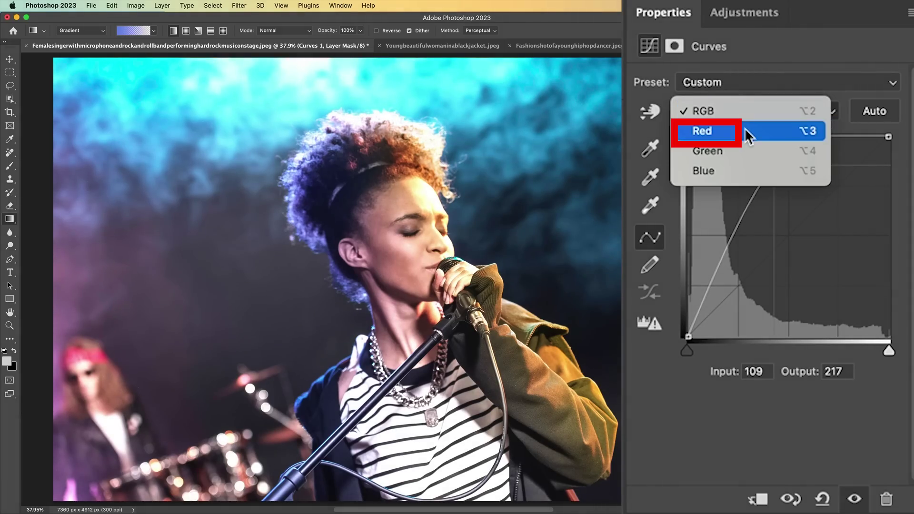
pyautogui.click(746, 133)
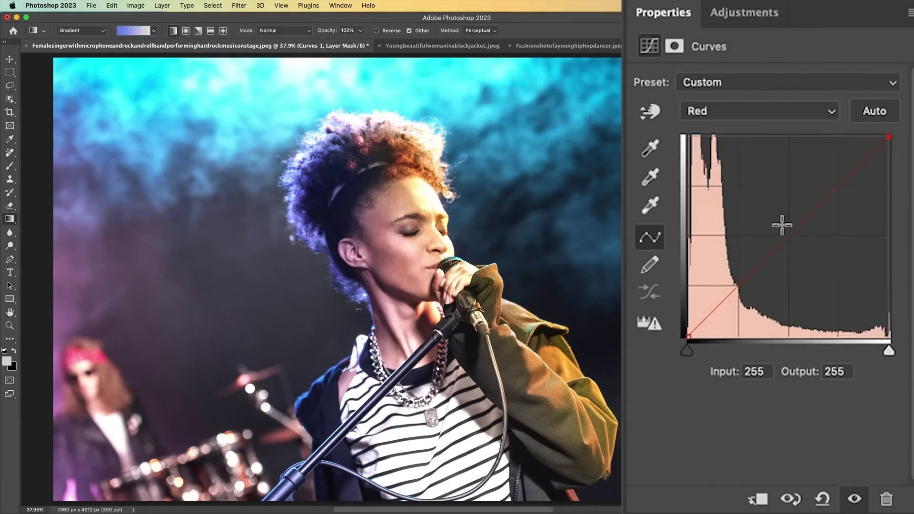
pyautogui.moveTo(782, 227); pyautogui.dragTo(764, 208)
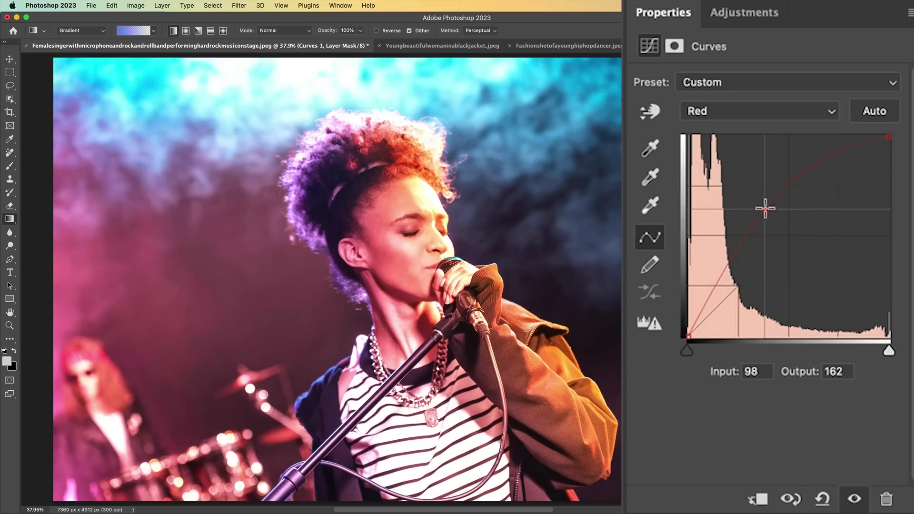
pyautogui.click(738, 114)
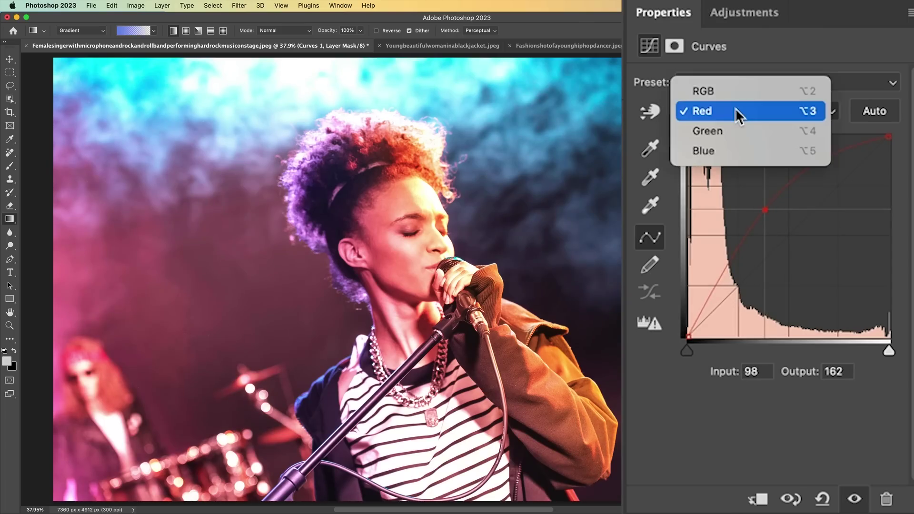
pyautogui.click(730, 151)
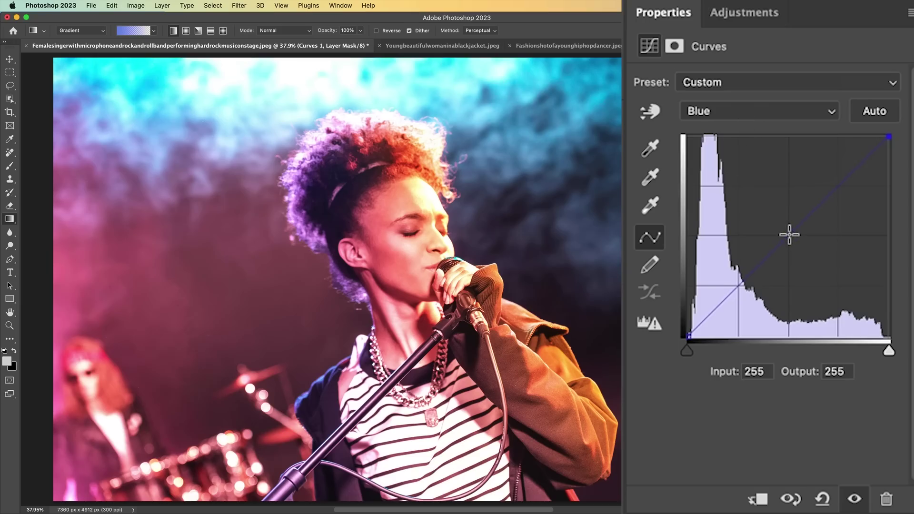
pyautogui.moveTo(789, 235); pyautogui.dragTo(815, 256)
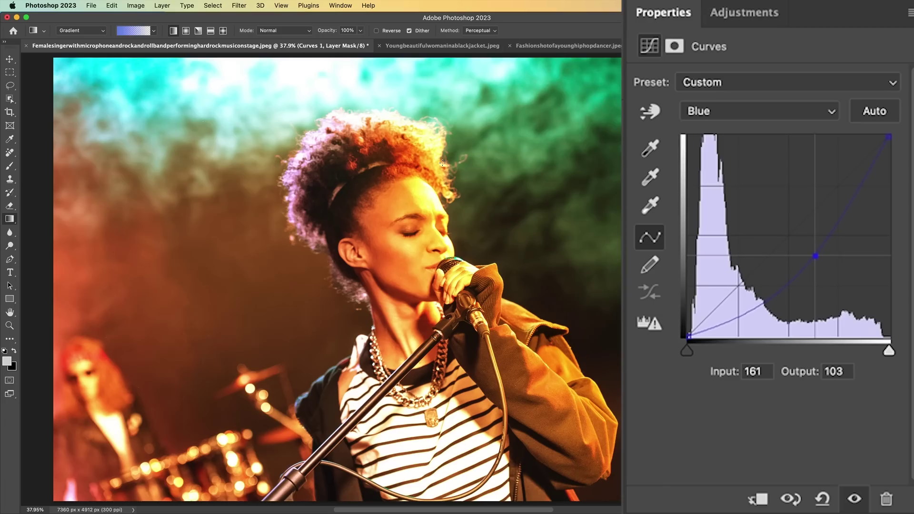
pyautogui.press('F7')
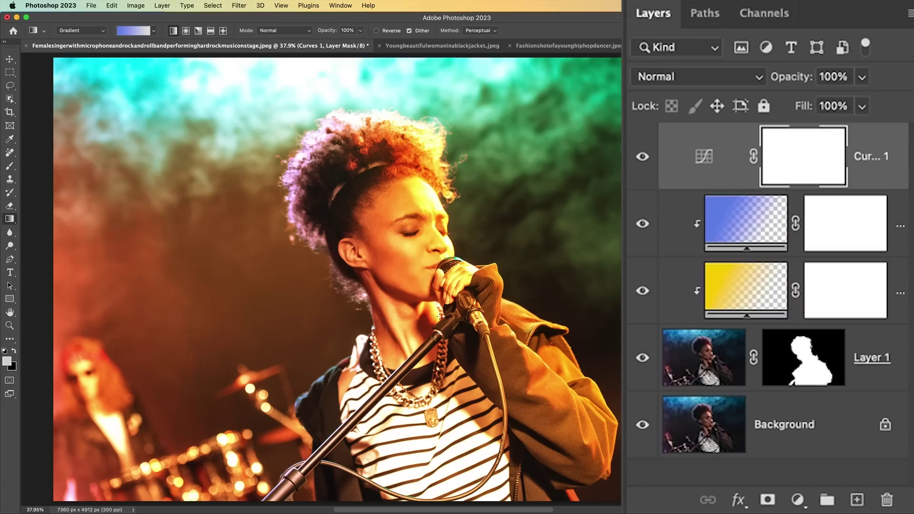
# Hide the blue and yellow gradient layers and clip the Curves adjustment to the singer
pyautogui.click(642, 224)
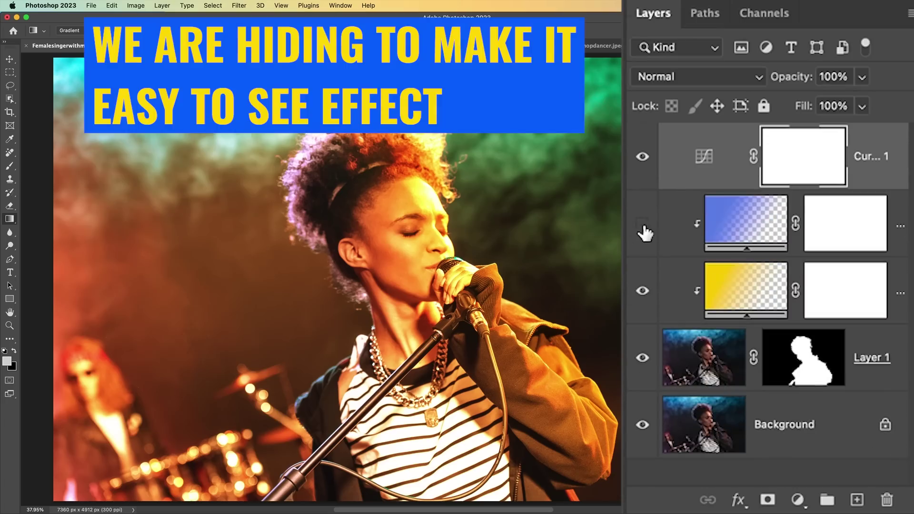
pyautogui.click(642, 288)
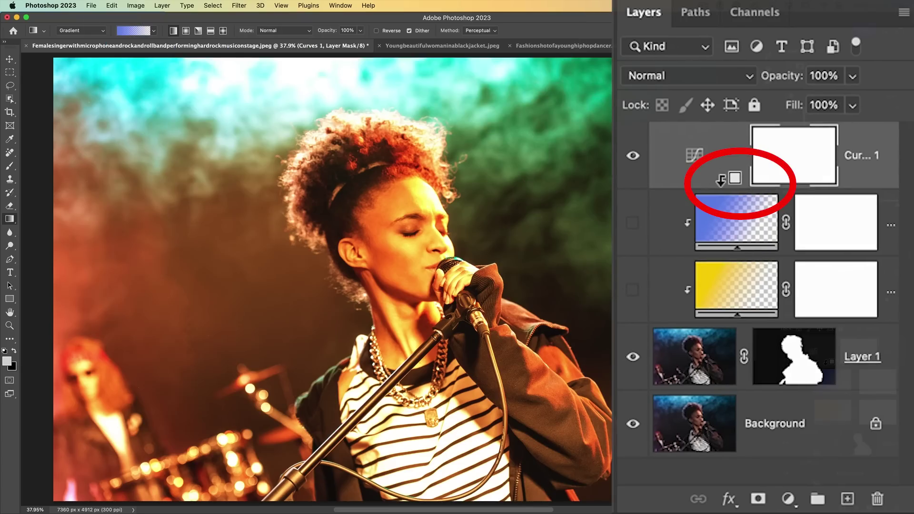
pyautogui.keyDown('alt'); pyautogui.click(721, 180); pyautogui.keyUp('alt')
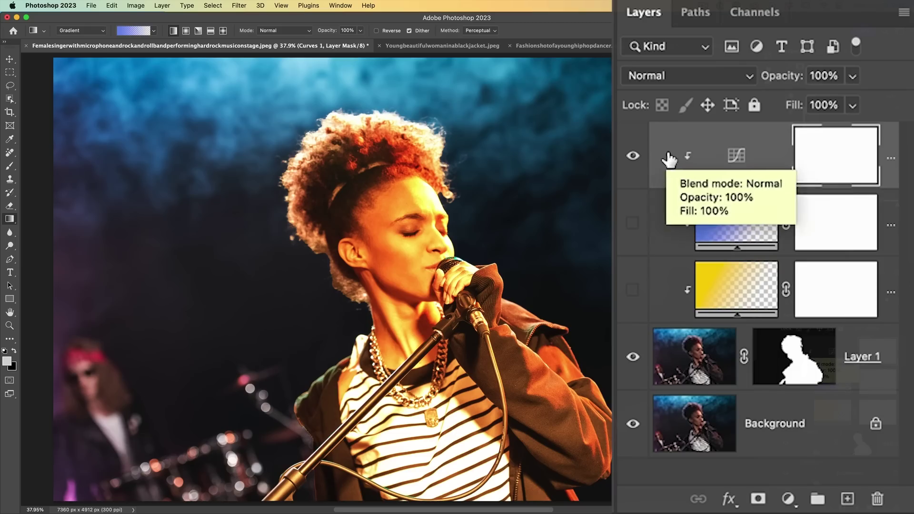
# Compare the Curves effect on and off, then invert its mask to black
pyautogui.click(634, 157)
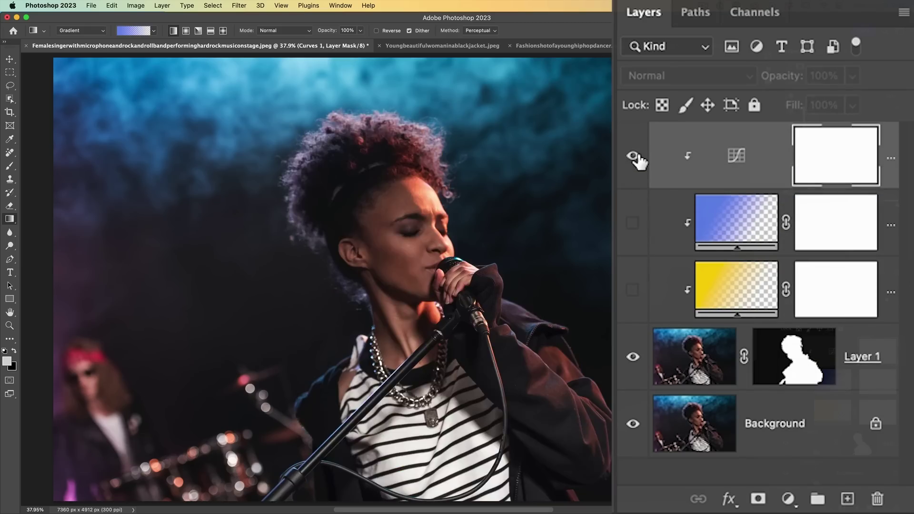
pyautogui.click(635, 157)
pyautogui.click(635, 157)
pyautogui.click(635, 157)
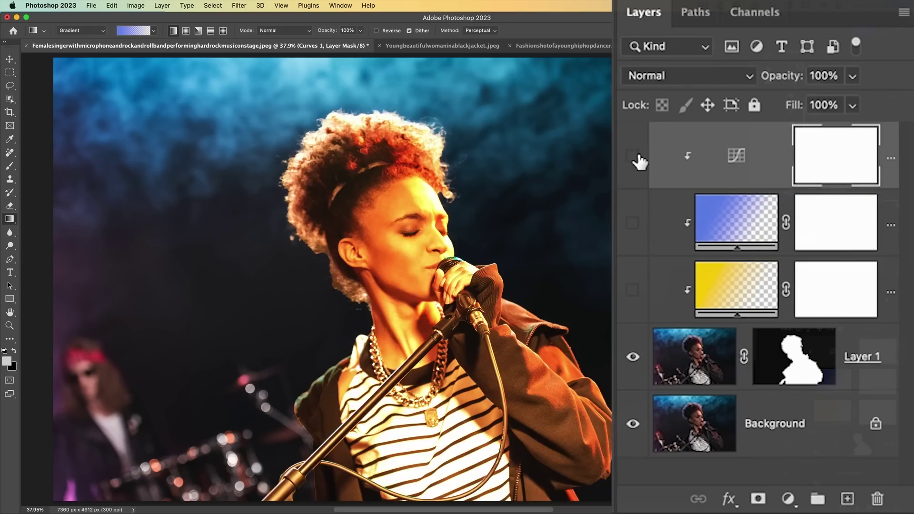
pyautogui.click(635, 157)
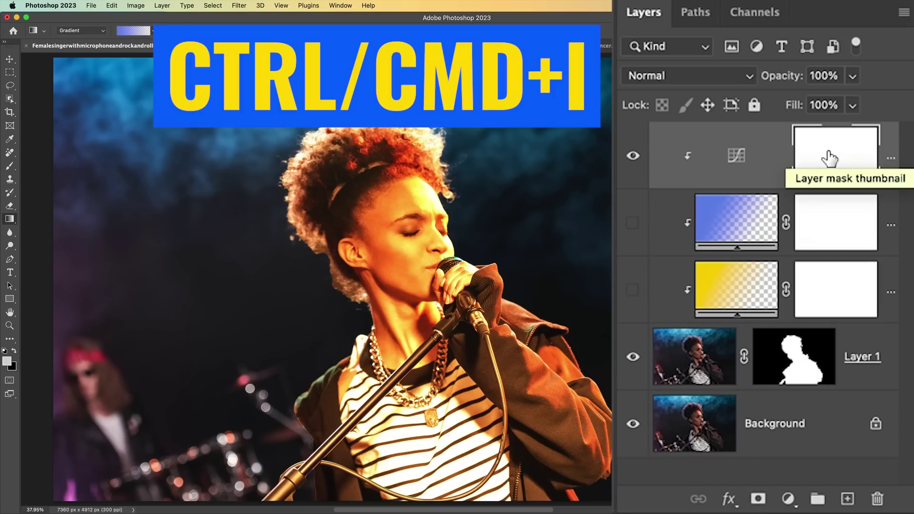
pyautogui.press('super+i')
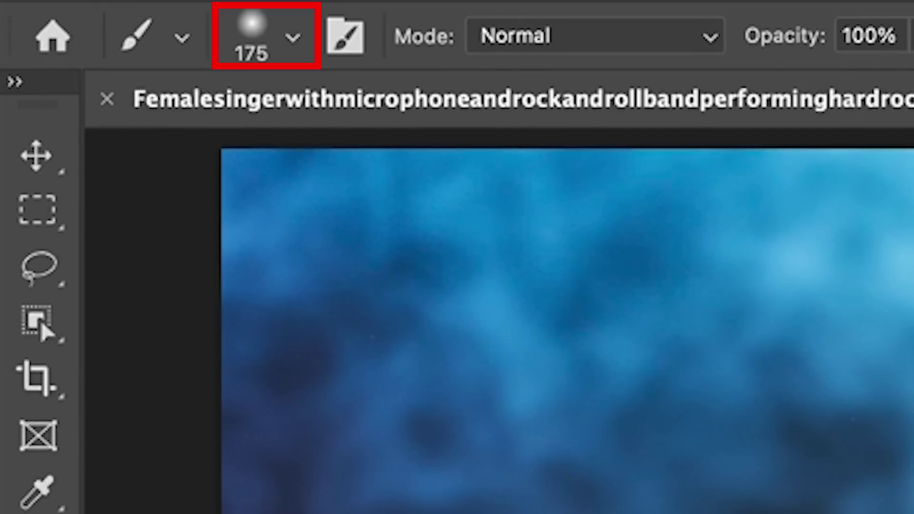
# Enlarge the soft brush past 400 px and paint white along the top and right of the hair
pyautogui.press(']')
pyautogui.press(']')
pyautogui.press(']')
pyautogui.press(']')
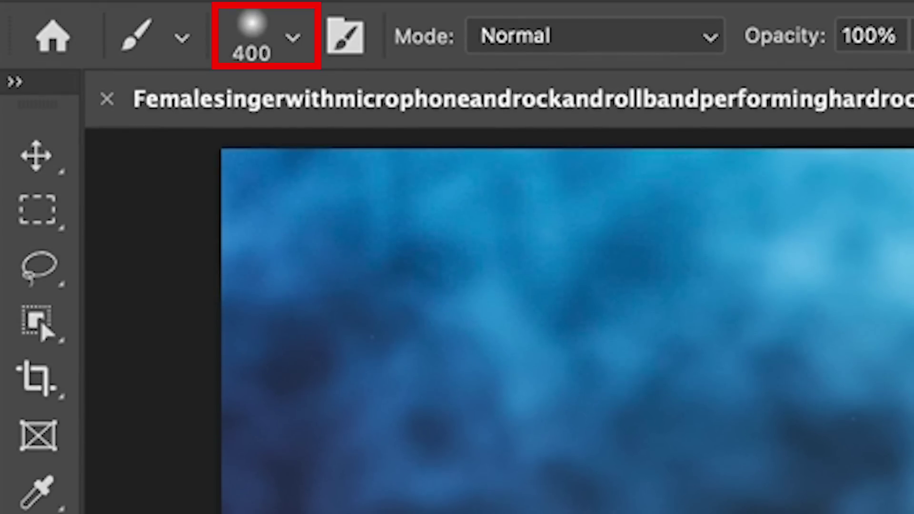
pyautogui.click(292, 37)
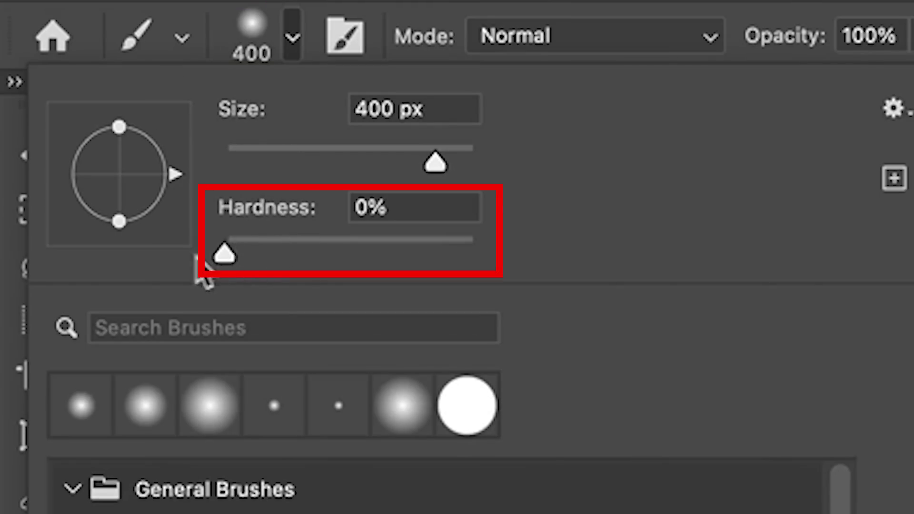
pyautogui.moveTo(442, 167); pyautogui.dragTo(450, 171)
pyautogui.press('Return')
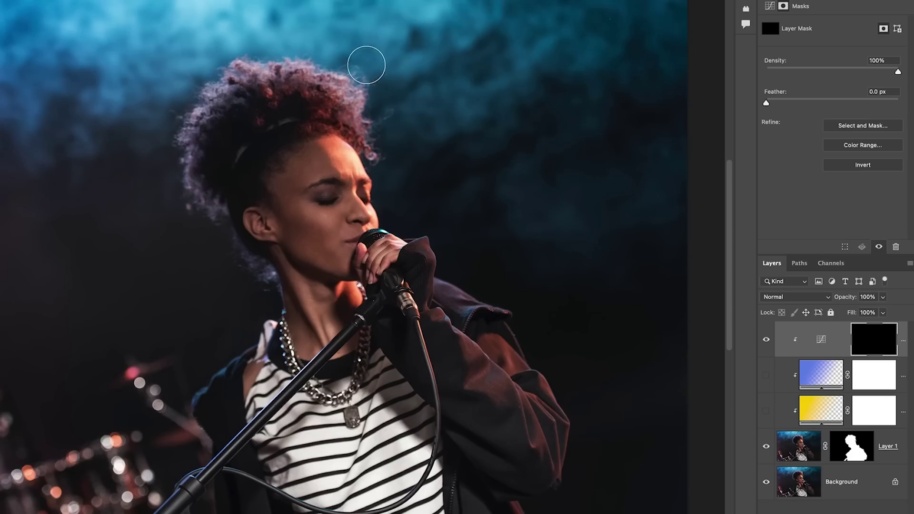
pyautogui.press(']')
pyautogui.press(']')
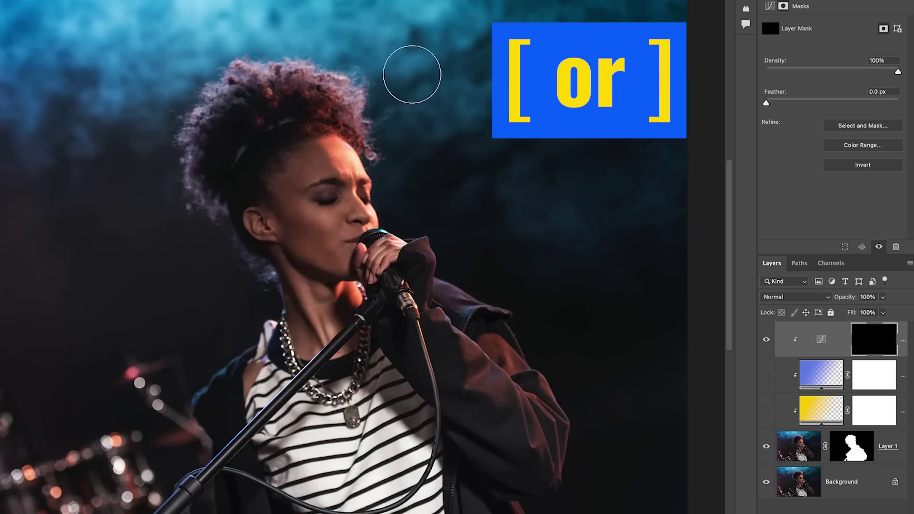
pyautogui.press(']')
pyautogui.press(']')
pyautogui.press(']')
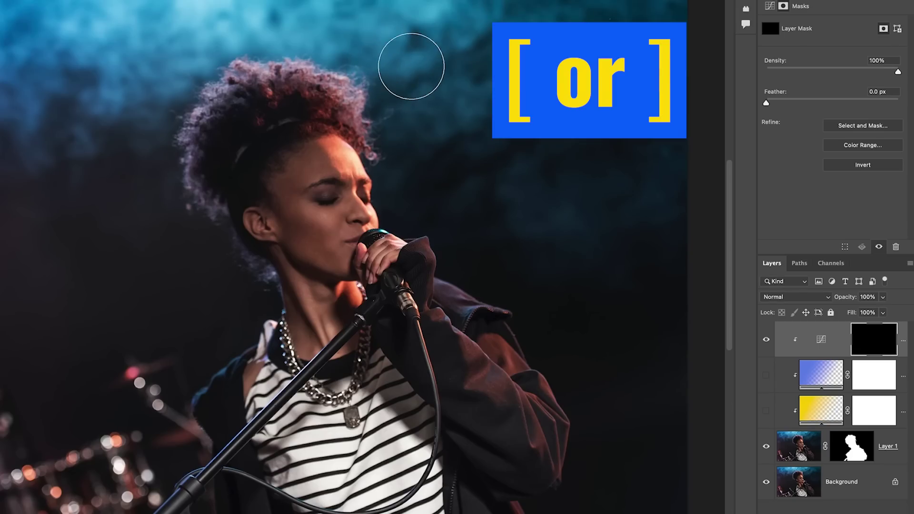
pyautogui.moveTo(301, 36)
pyautogui.mouseDown()
pyautogui.moveTo(375, 68)
pyautogui.moveTo(406, 214)
pyautogui.moveTo(428, 221)
pyautogui.moveTo(465, 283)
pyautogui.moveTo(496, 299)
pyautogui.moveTo(573, 391)
pyautogui.moveTo(595, 449)
pyautogui.moveTo(585, 497)
pyautogui.mouseUp()
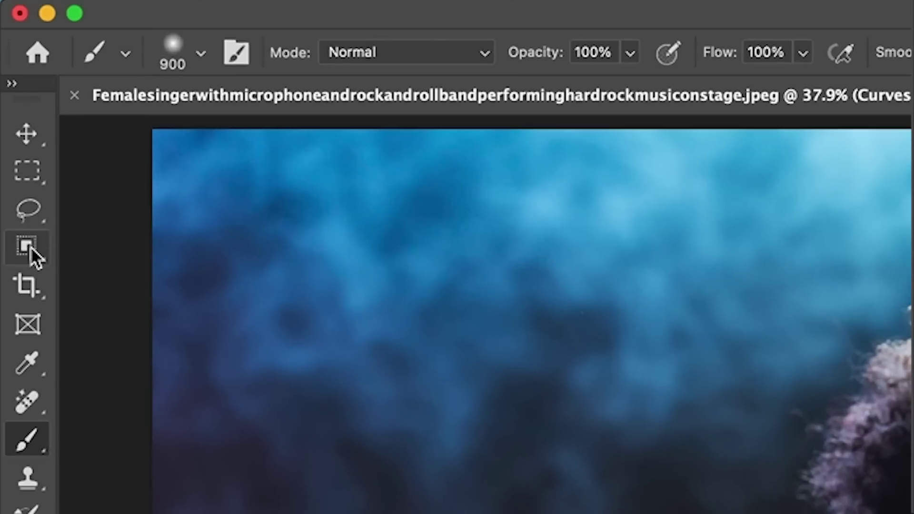
pyautogui.click(29, 247)
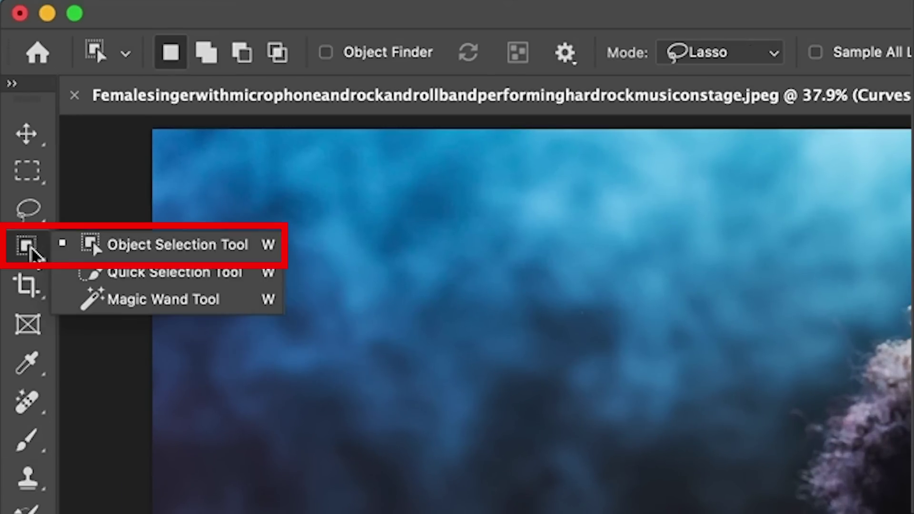
# Select the jacket sleeve with Object Selection in Lasso mode, paint it into the mask, and deselect
pyautogui.click(120, 252)
pyautogui.click(690, 55)
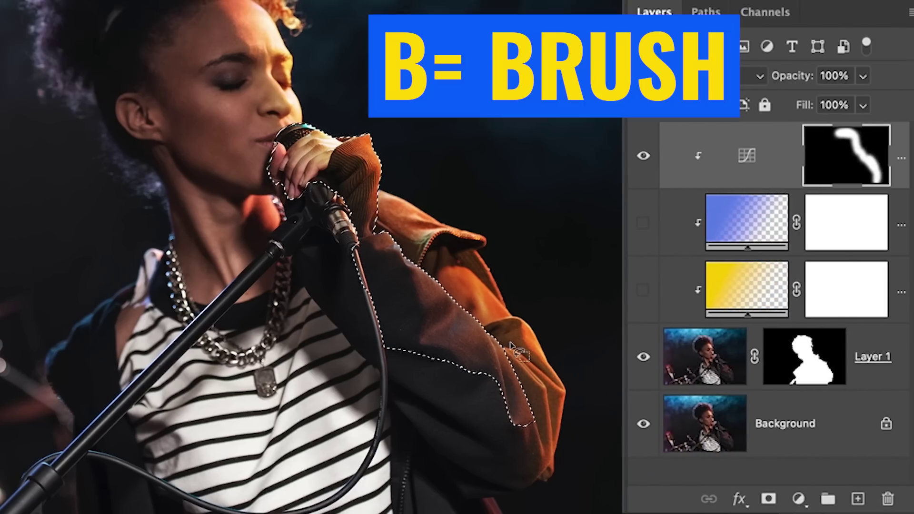
pyautogui.press('b')
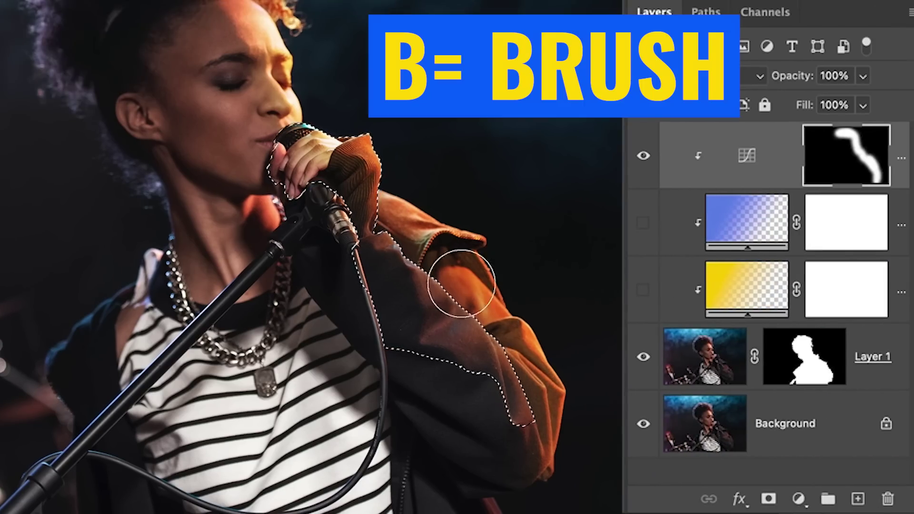
pyautogui.moveTo(433, 270)
pyautogui.mouseDown()
pyautogui.moveTo(513, 336)
pyautogui.moveTo(394, 223)
pyautogui.moveTo(383, 199)
pyautogui.mouseUp()
pyautogui.hotkey('ctrl', 'd')
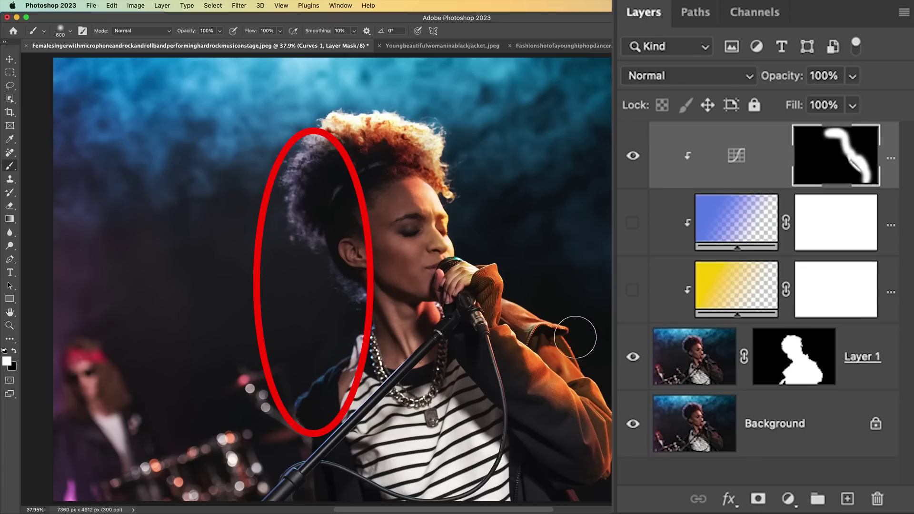
# Add a Curves 2 layer with the Blue curve pulled up and the RGB curve raised
pyautogui.click(787, 499)
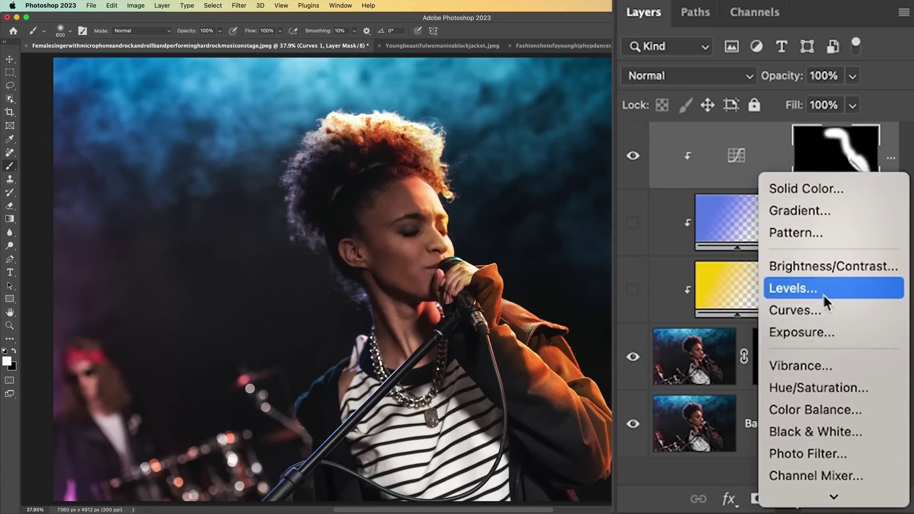
pyautogui.click(826, 310)
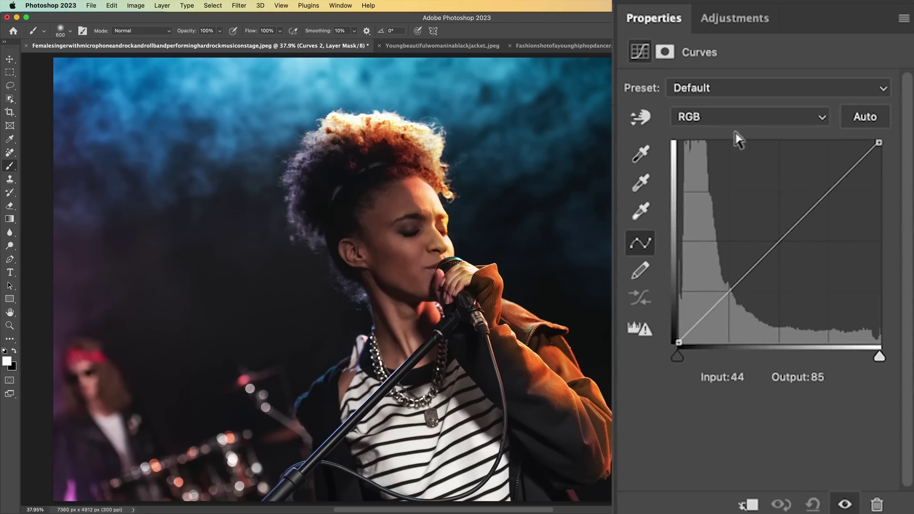
pyautogui.click(733, 116)
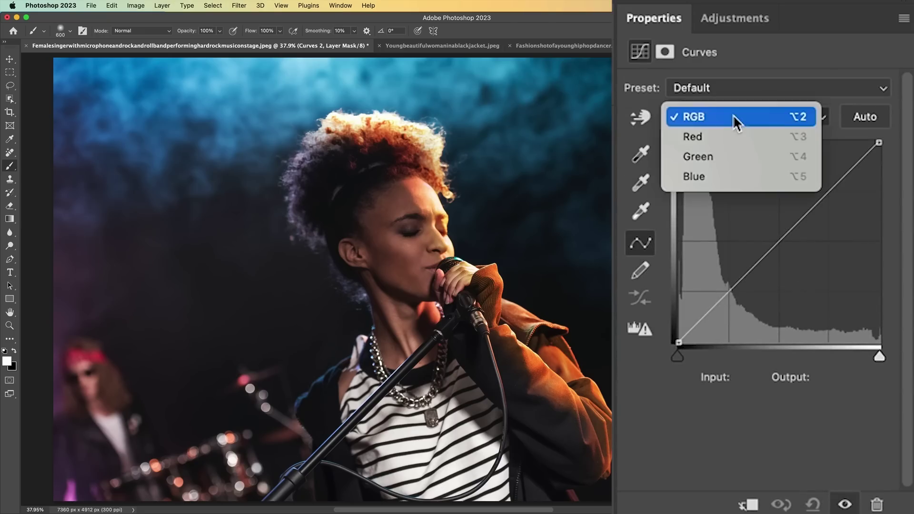
pyautogui.click(738, 174)
pyautogui.moveTo(790, 230); pyautogui.dragTo(745, 208)
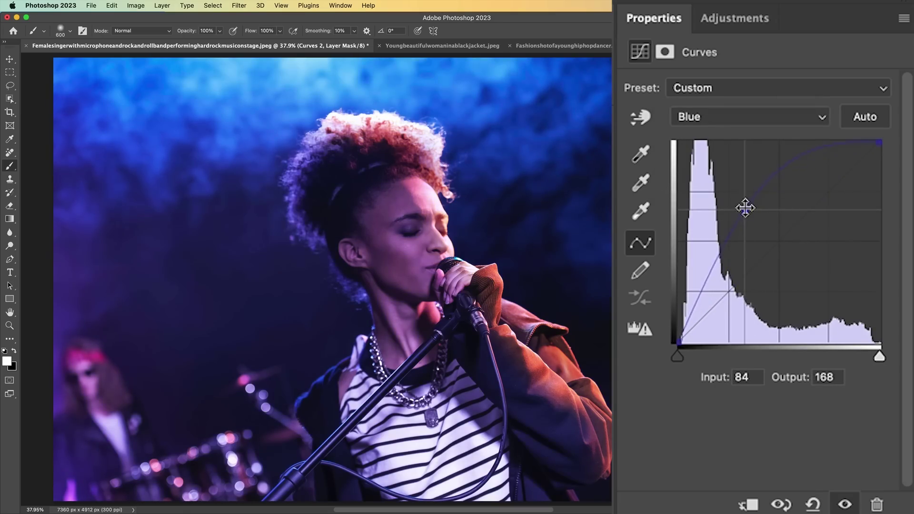
pyautogui.click(730, 116)
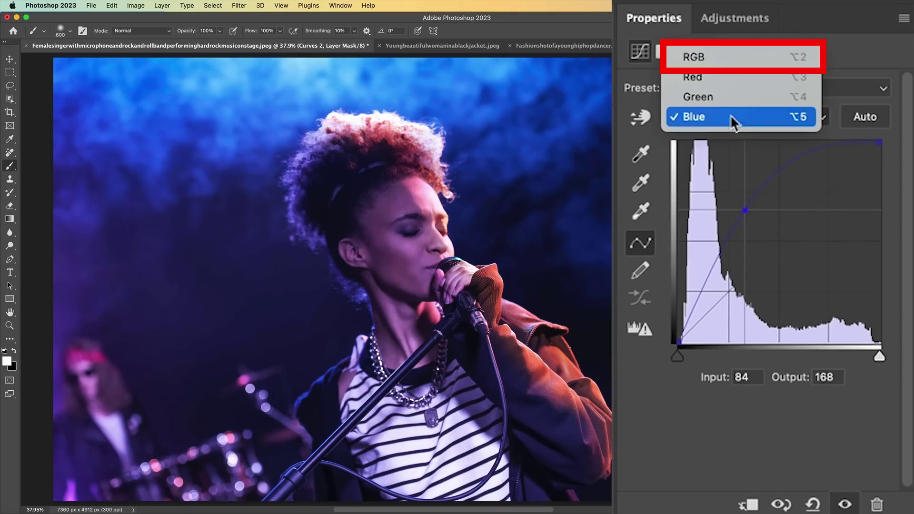
pyautogui.click(726, 57)
pyautogui.moveTo(782, 238); pyautogui.dragTo(755, 207)
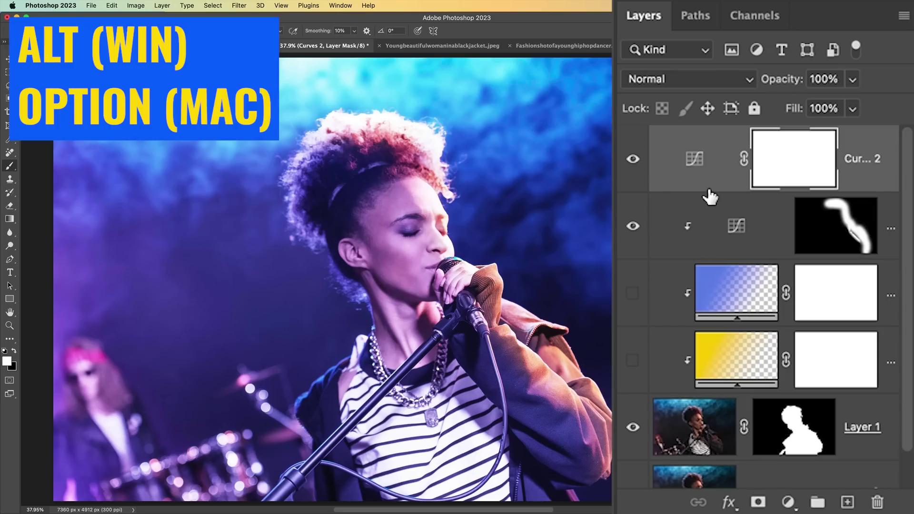
# Clip Curves 2, invert its mask, and paint white along the left edge of the hair
pyautogui.keyDown('alt'); pyautogui.click(708, 186); pyautogui.keyUp('alt')
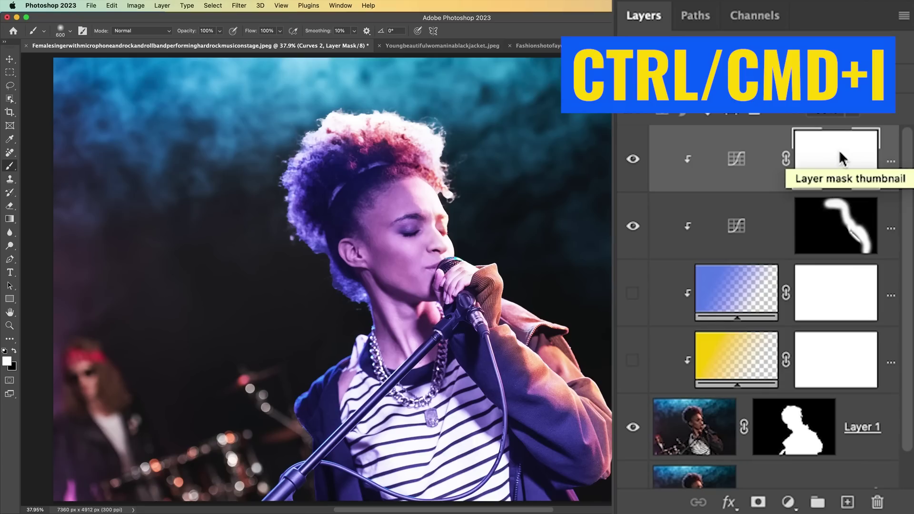
pyautogui.press('super+i')
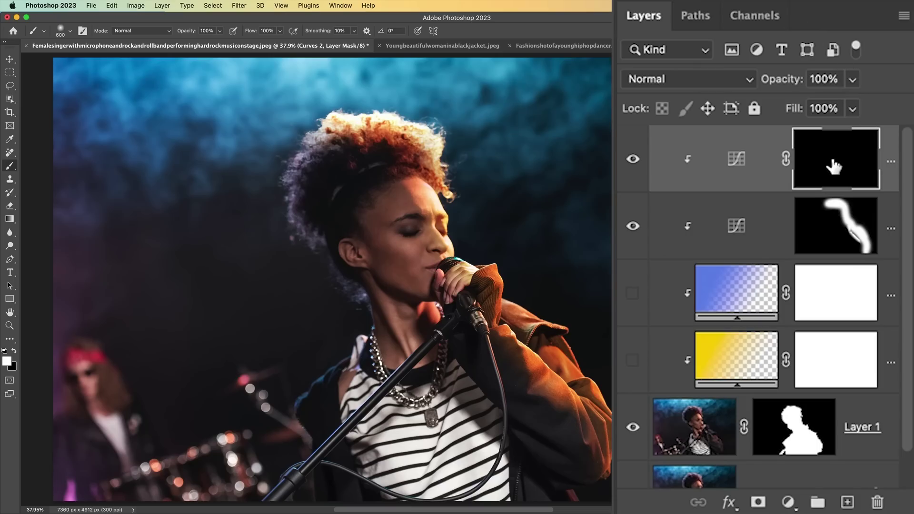
pyautogui.moveTo(267, 183)
pyautogui.mouseDown()
pyautogui.moveTo(304, 143)
pyautogui.moveTo(285, 173)
pyautogui.moveTo(295, 225)
pyautogui.moveTo(320, 259)
pyautogui.moveTo(321, 279)
pyautogui.moveTo(349, 299)
pyautogui.moveTo(362, 329)
pyautogui.moveTo(351, 353)
pyautogui.moveTo(304, 388)
pyautogui.mouseUp()
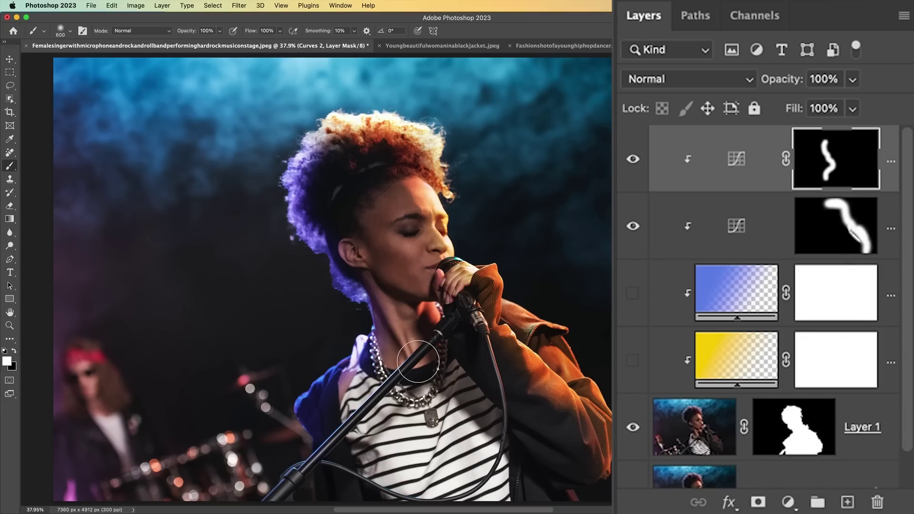
pyautogui.press('[')
pyautogui.press('[')
# Set Curves 2's blend mode to Soft Light and make it visible
pyautogui.click(698, 80)
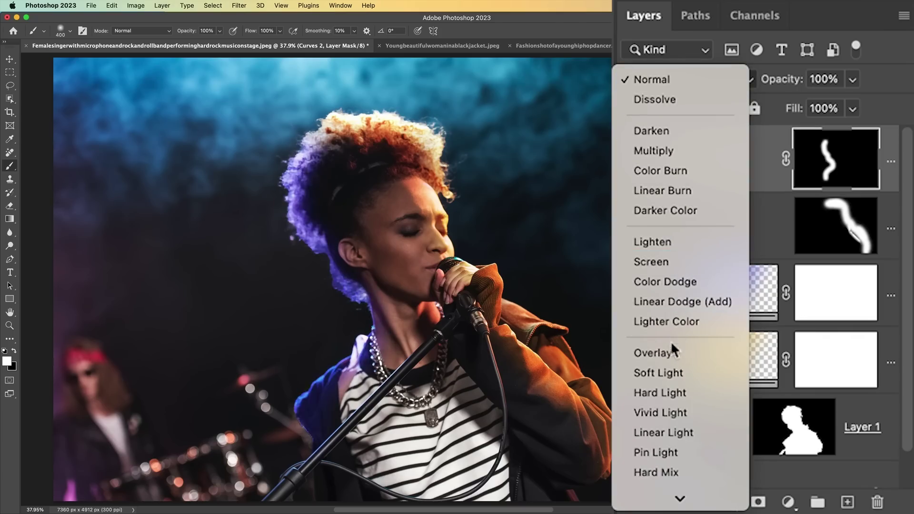
pyautogui.click(664, 370)
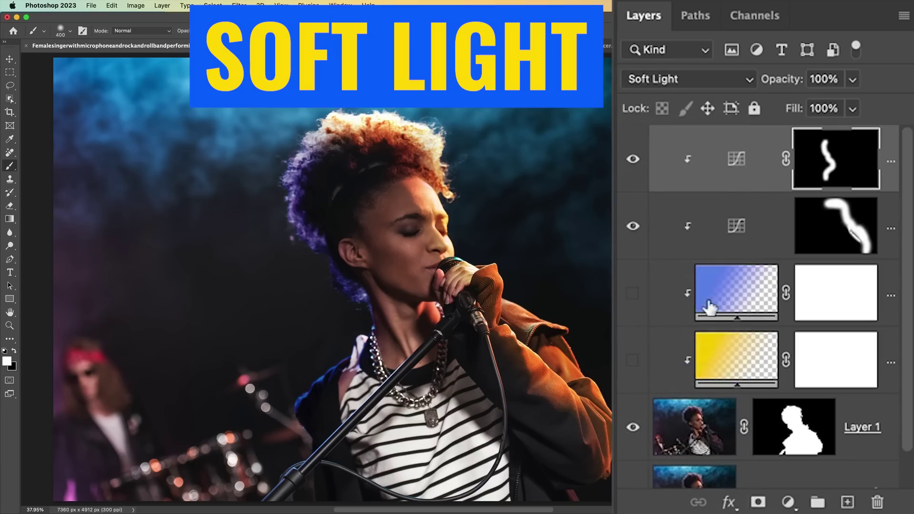
pyautogui.click(633, 161)
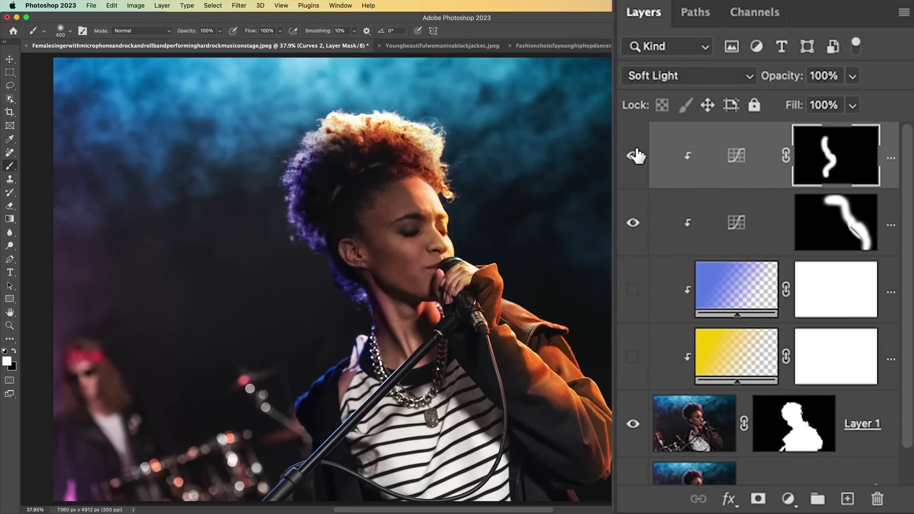
# Compare the orange and blue Curves layers, then show and select the yellow gradient layer
pyautogui.click(635, 157)
pyautogui.click(635, 221)
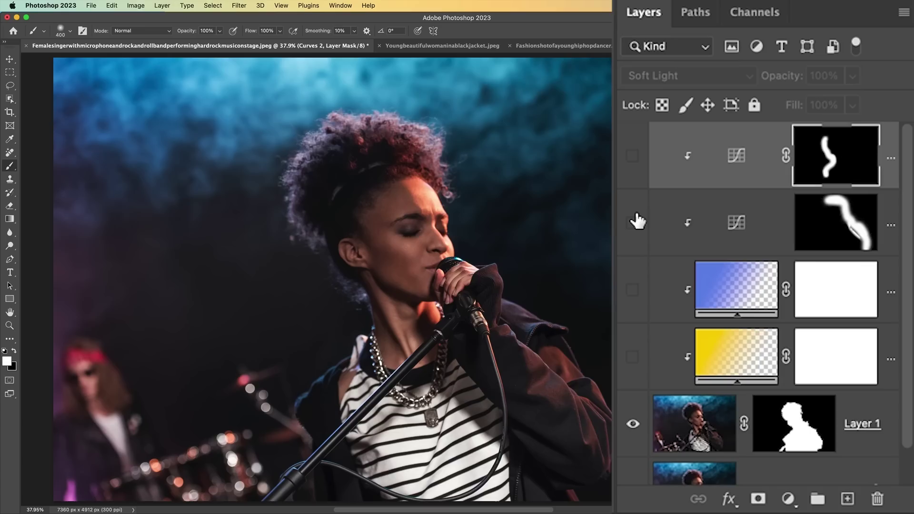
pyautogui.click(634, 221)
pyautogui.click(634, 157)
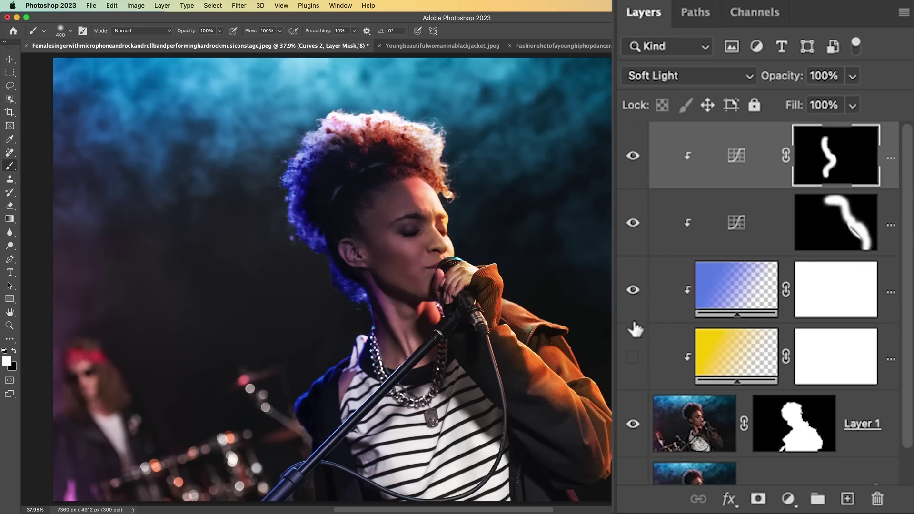
pyautogui.click(633, 357)
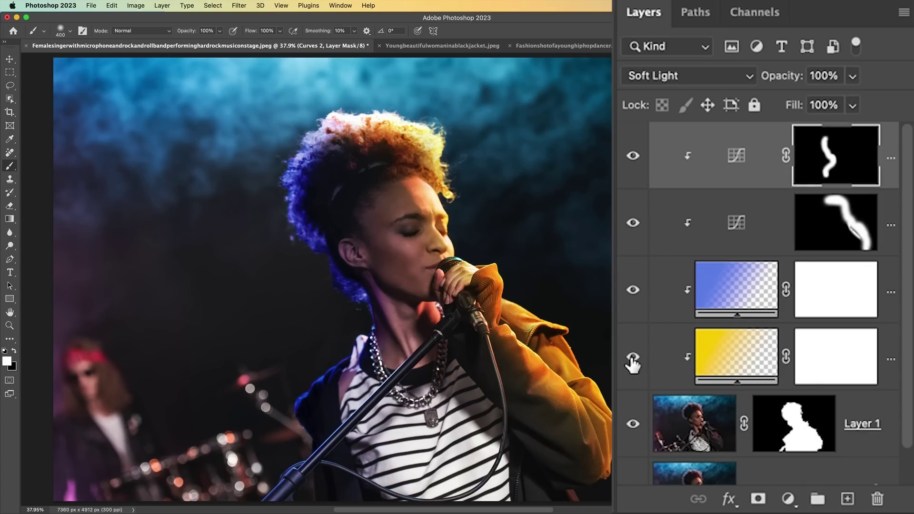
pyautogui.click(735, 364)
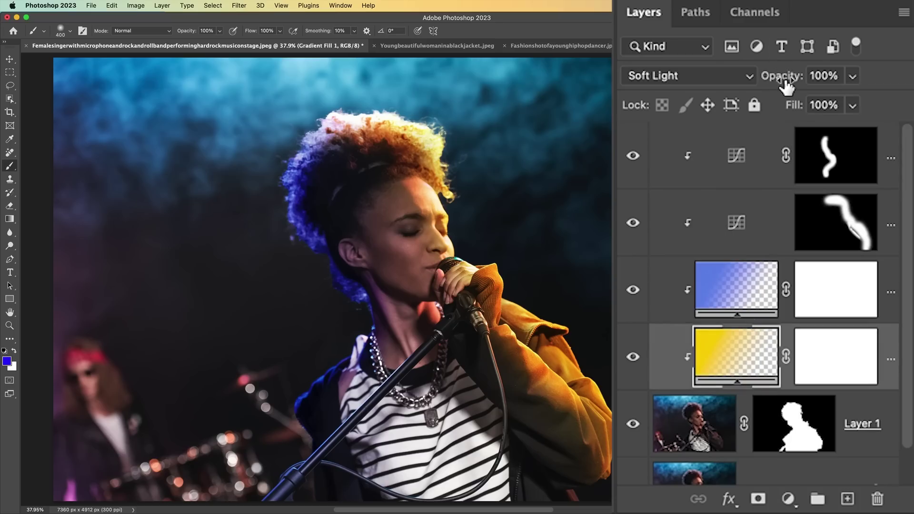
# Lower Gradient Fill 1's opacity to roughly 21% or less, leaving only a faint golden tint
pyautogui.moveTo(781, 82); pyautogui.dragTo(690, 81)
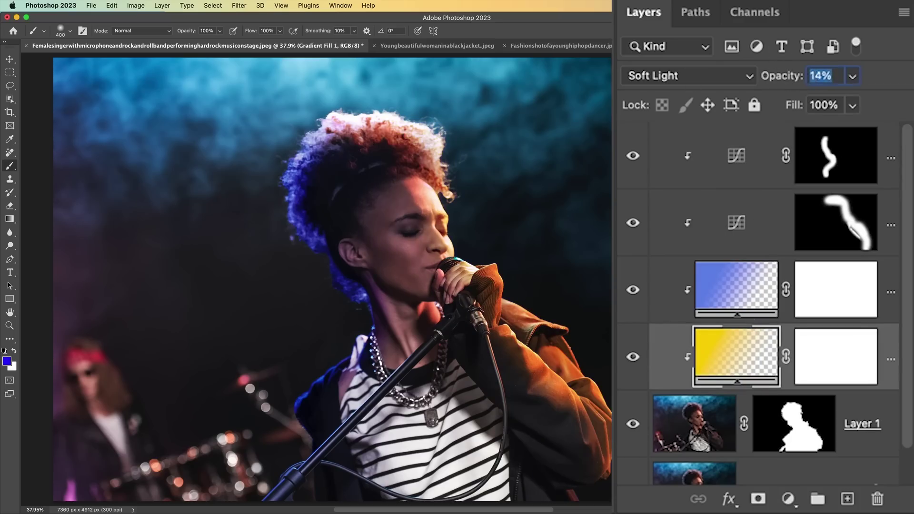
pyautogui.moveTo(785, 351); pyautogui.dragTo(785, 443)
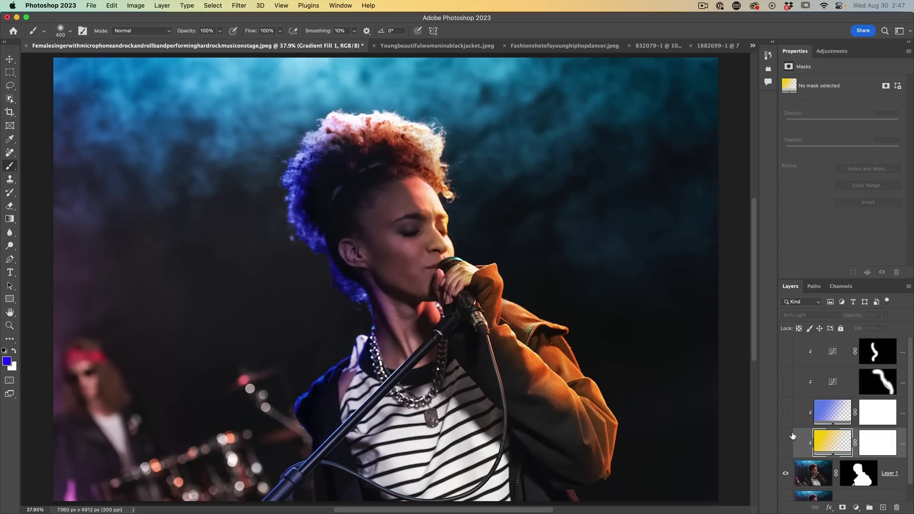